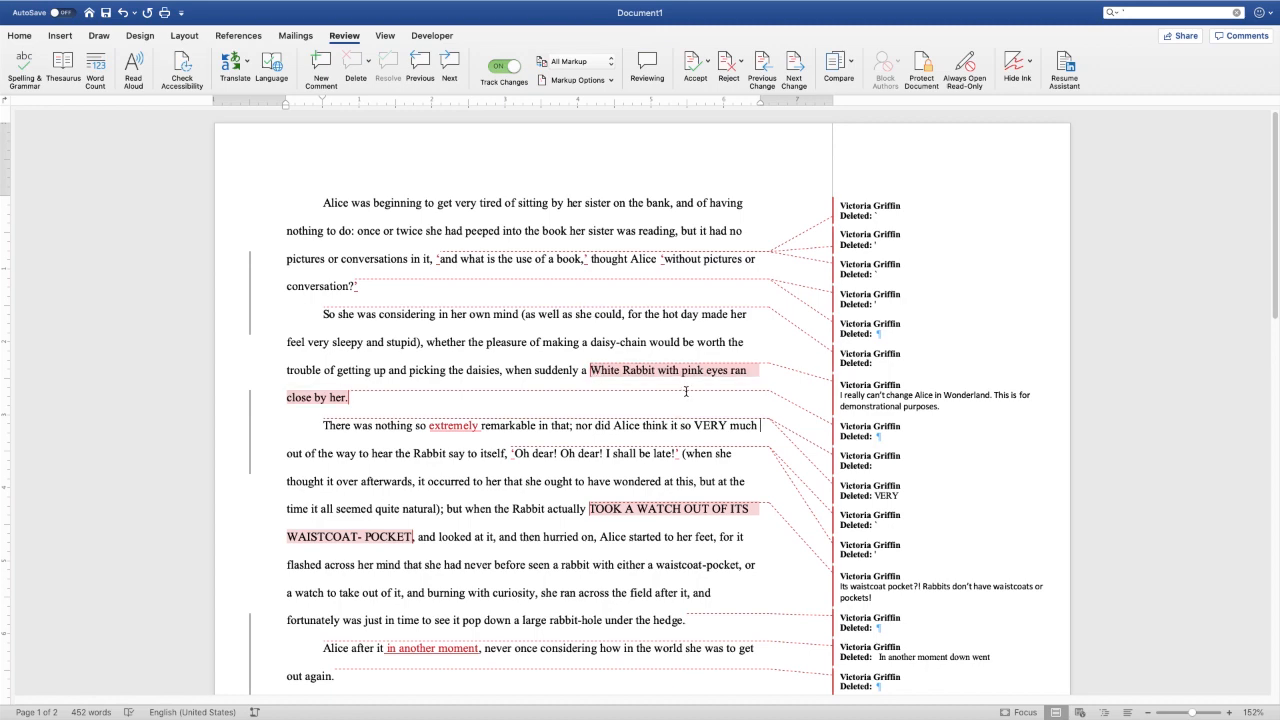
# Examine the tracked insertion "extremely" and the deletion balloons beside the Alice text
pyautogui.scroll(-2, 686, 391)
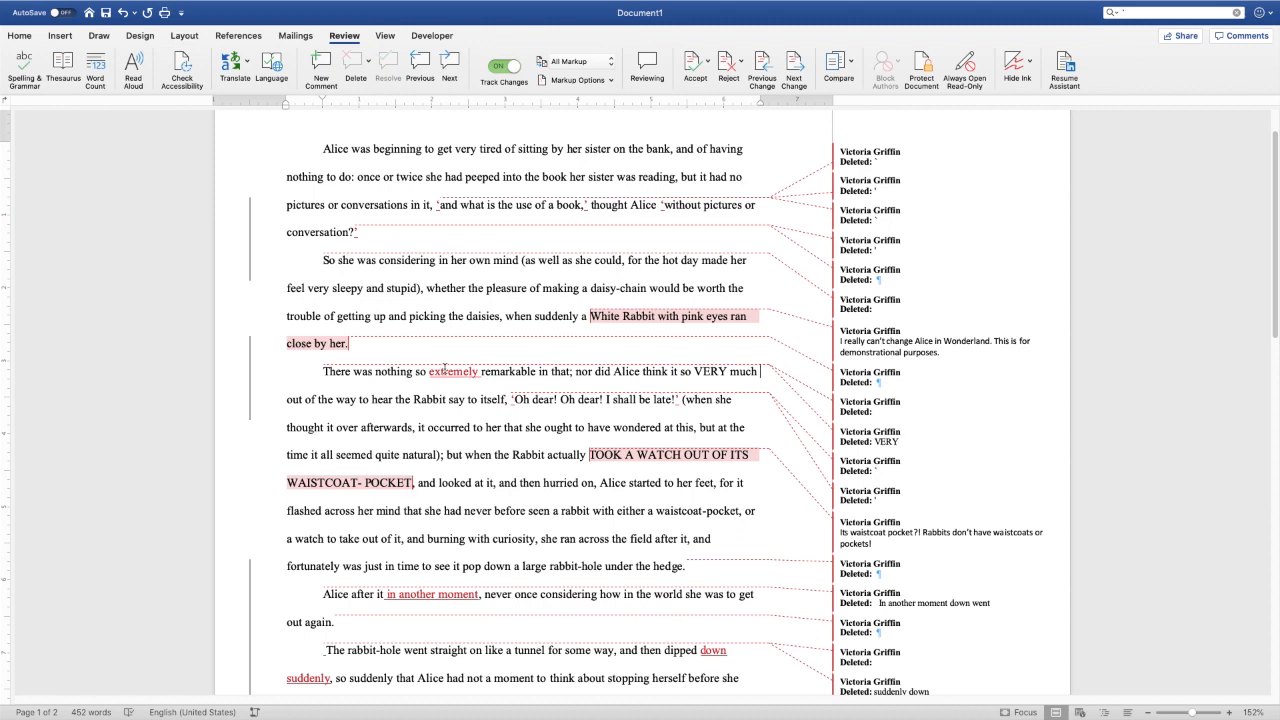
pyautogui.moveTo(436, 370); pyautogui.dragTo(478, 374)
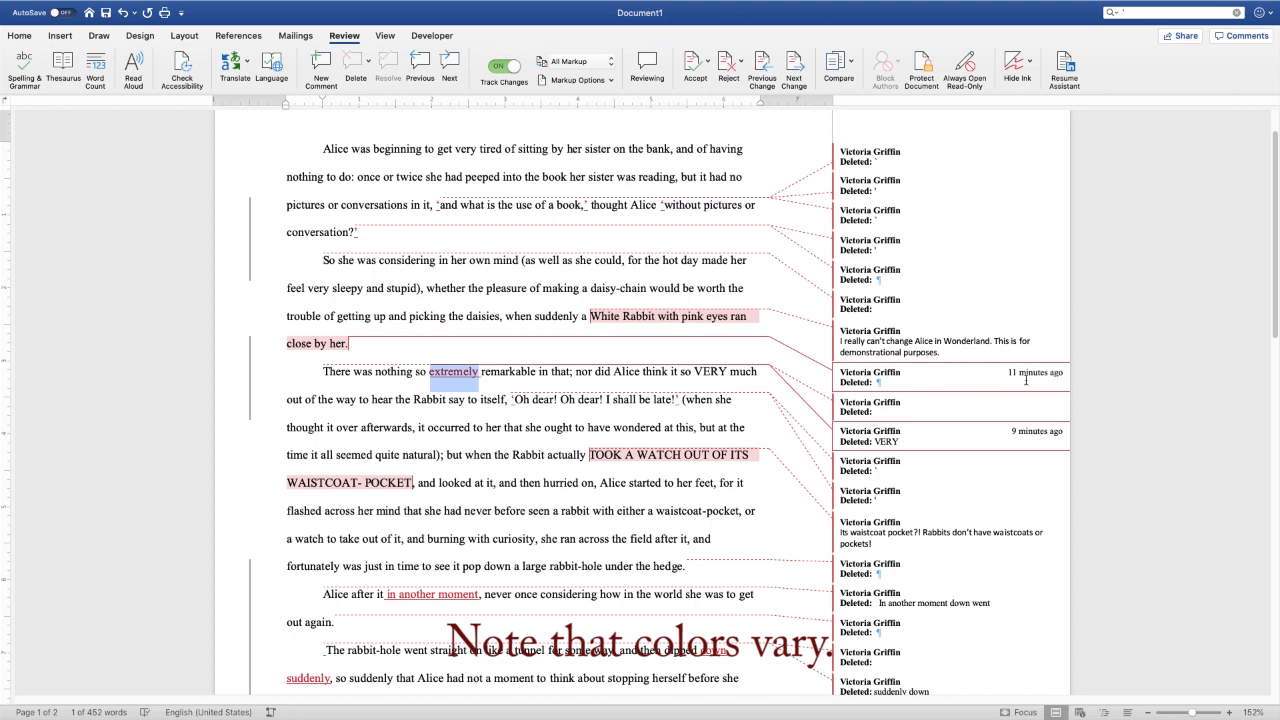
pyautogui.scroll(-1, 546, 381)
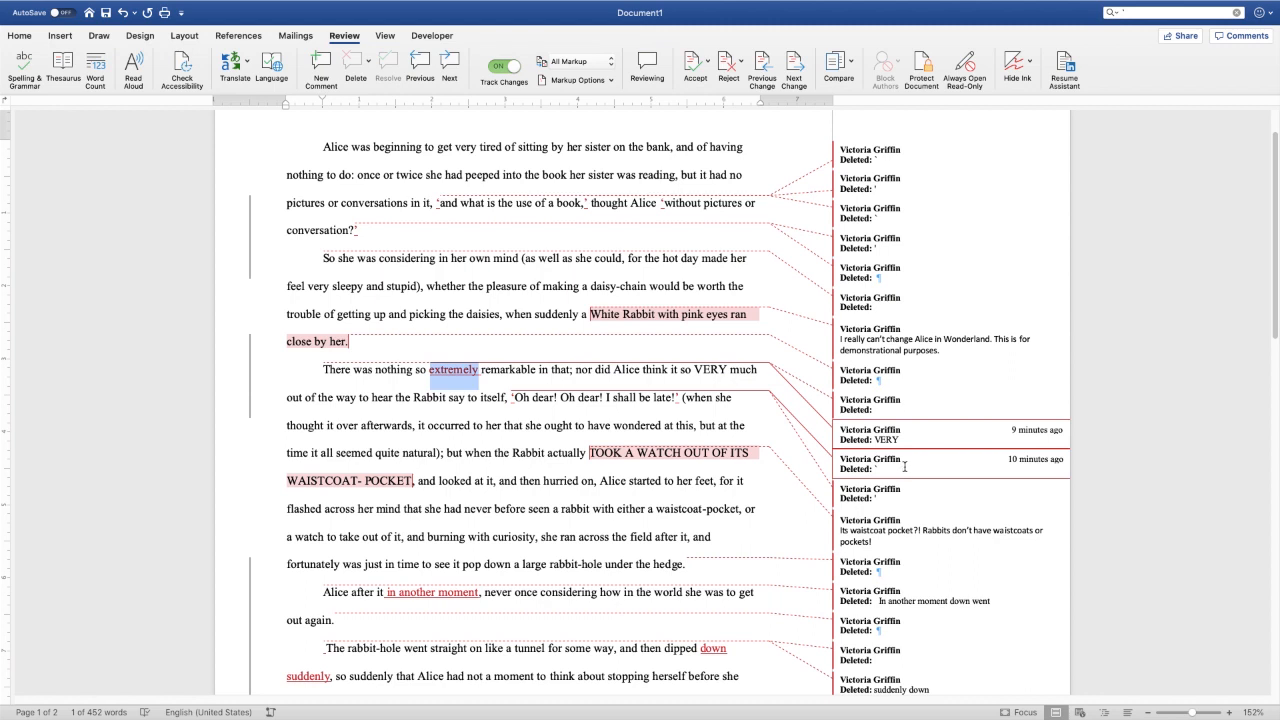
pyautogui.scroll(3, 904, 466)
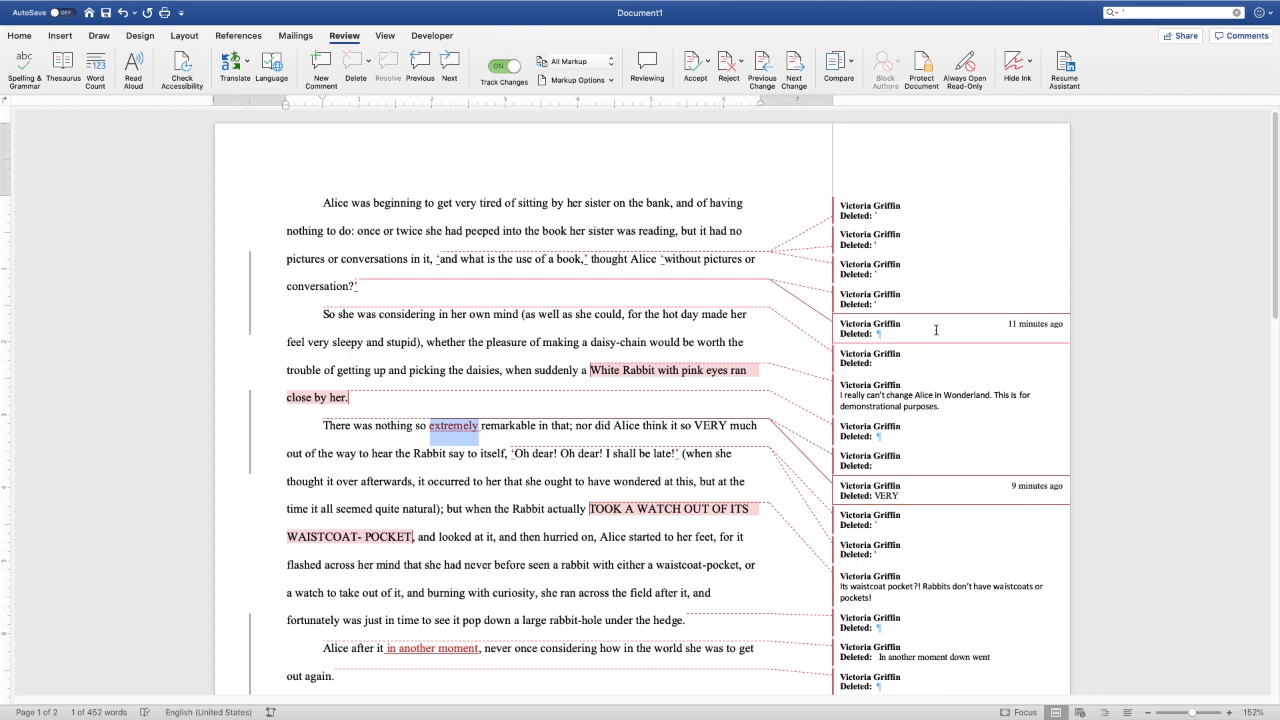
pyautogui.click(314, 203)
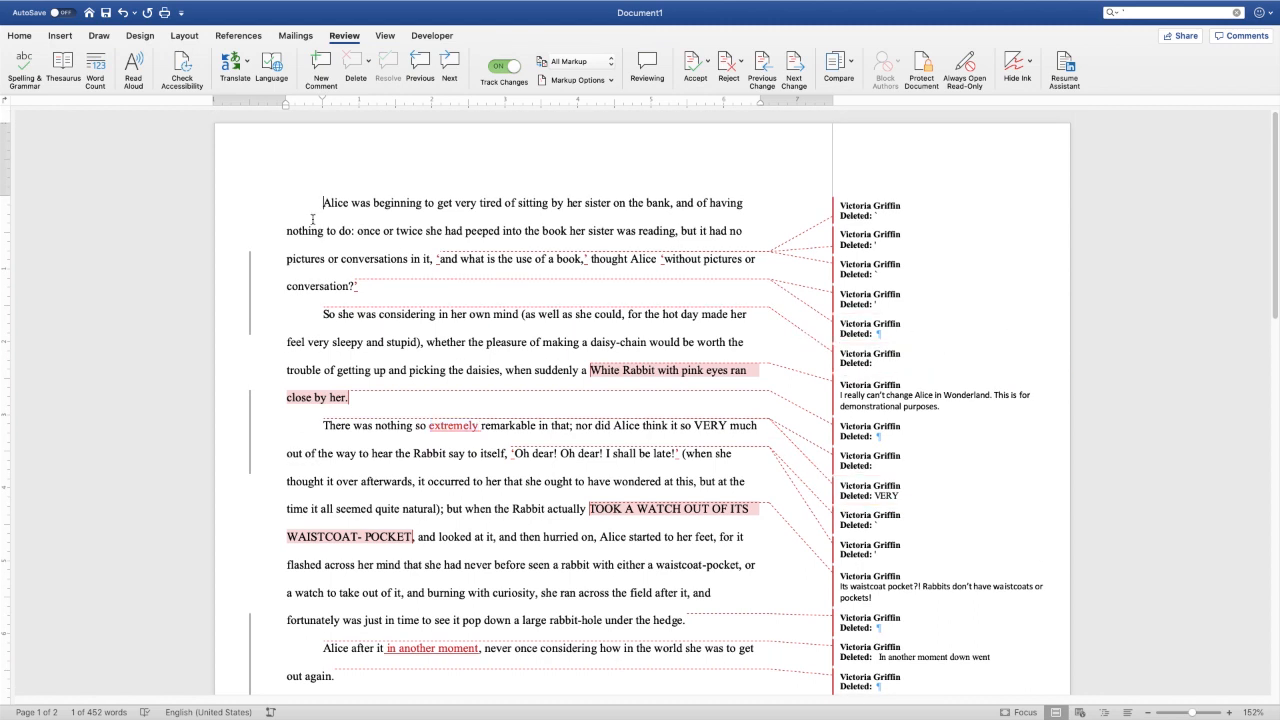
pyautogui.click(449, 66)
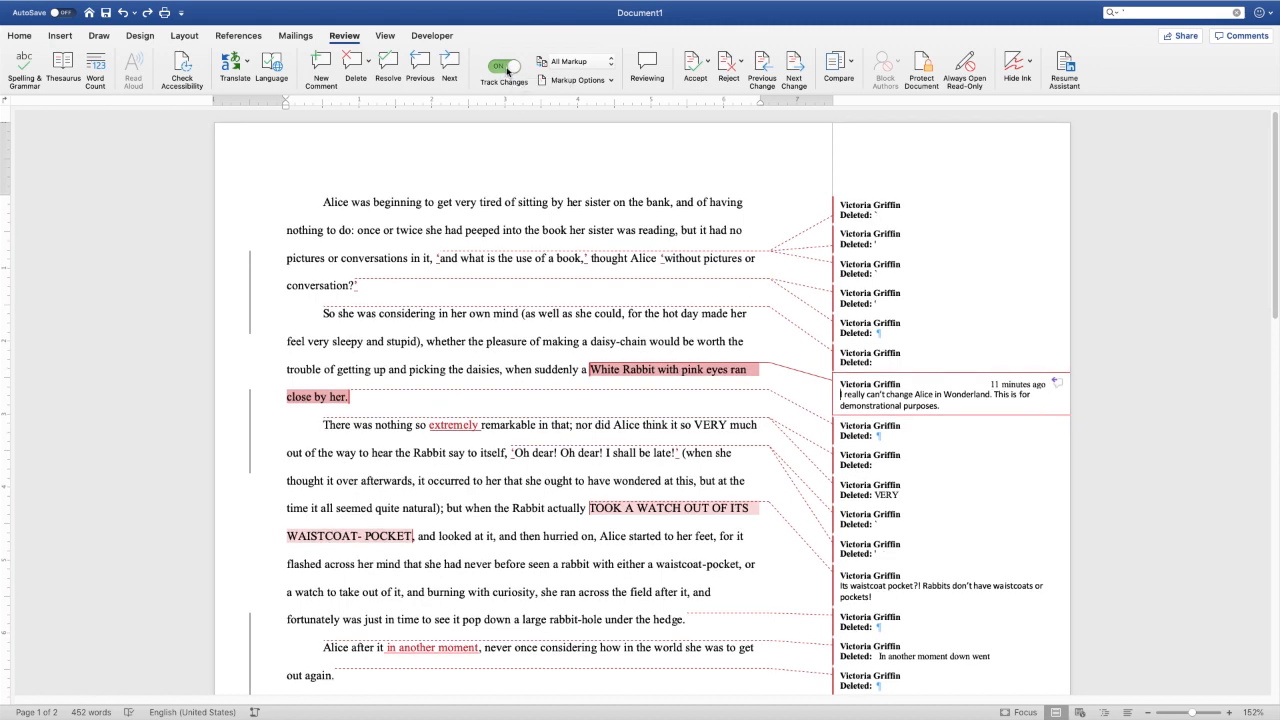
# Turn off Track Changes and add the word "change" at the end of the first paragraph
pyautogui.click(505, 68)
pyautogui.click(414, 284)
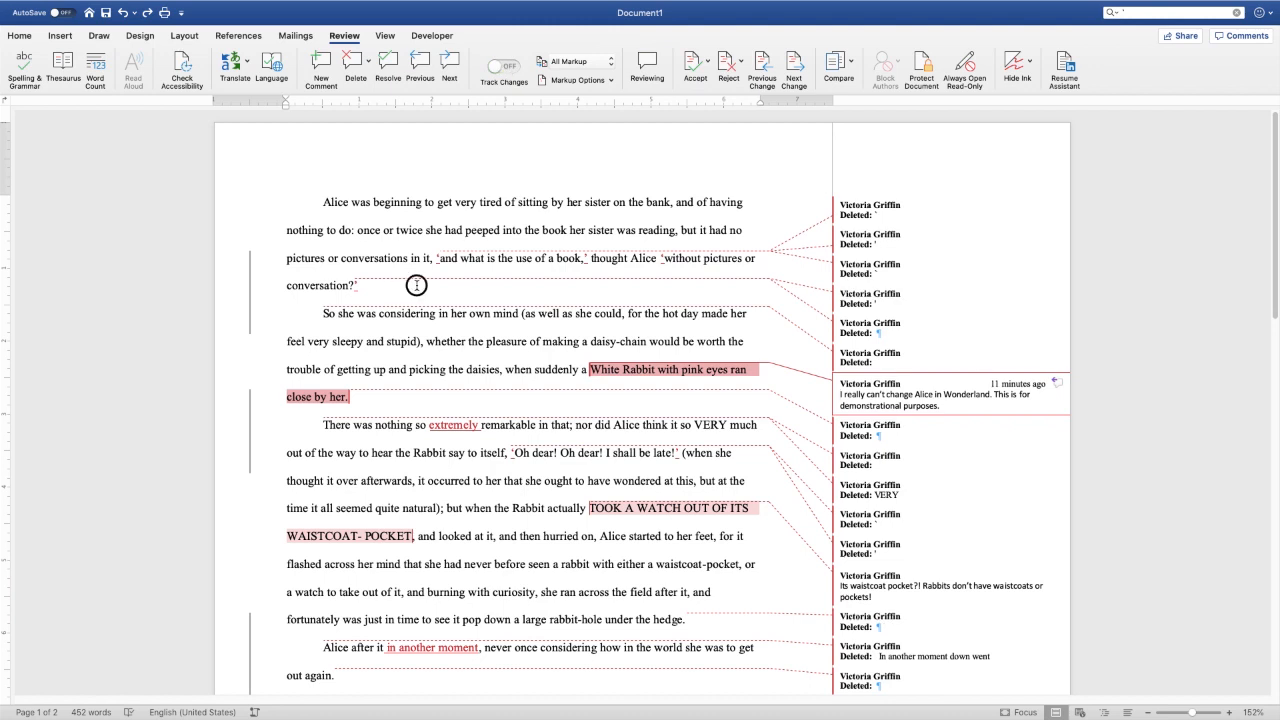
pyautogui.write('change')
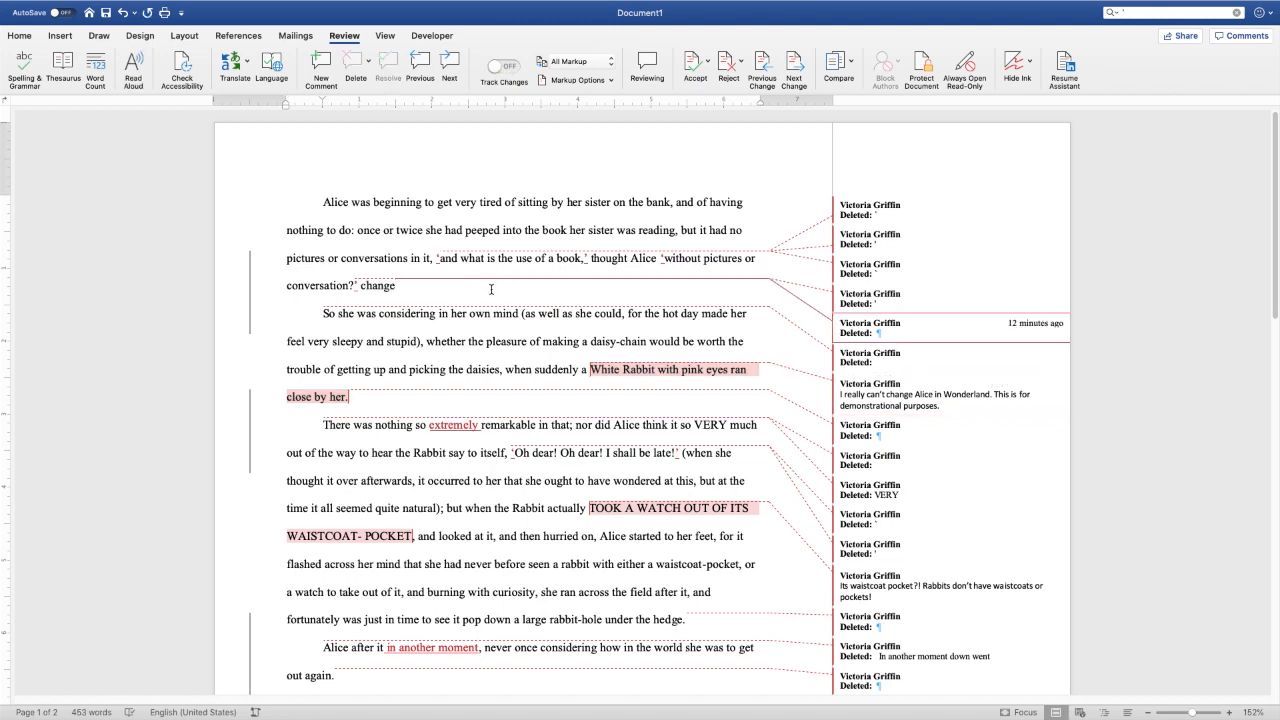
# Turn Track Changes back on and add a second "change" after the untracked one ending the first paragraph
pyautogui.click(505, 68)
pyautogui.write('change')
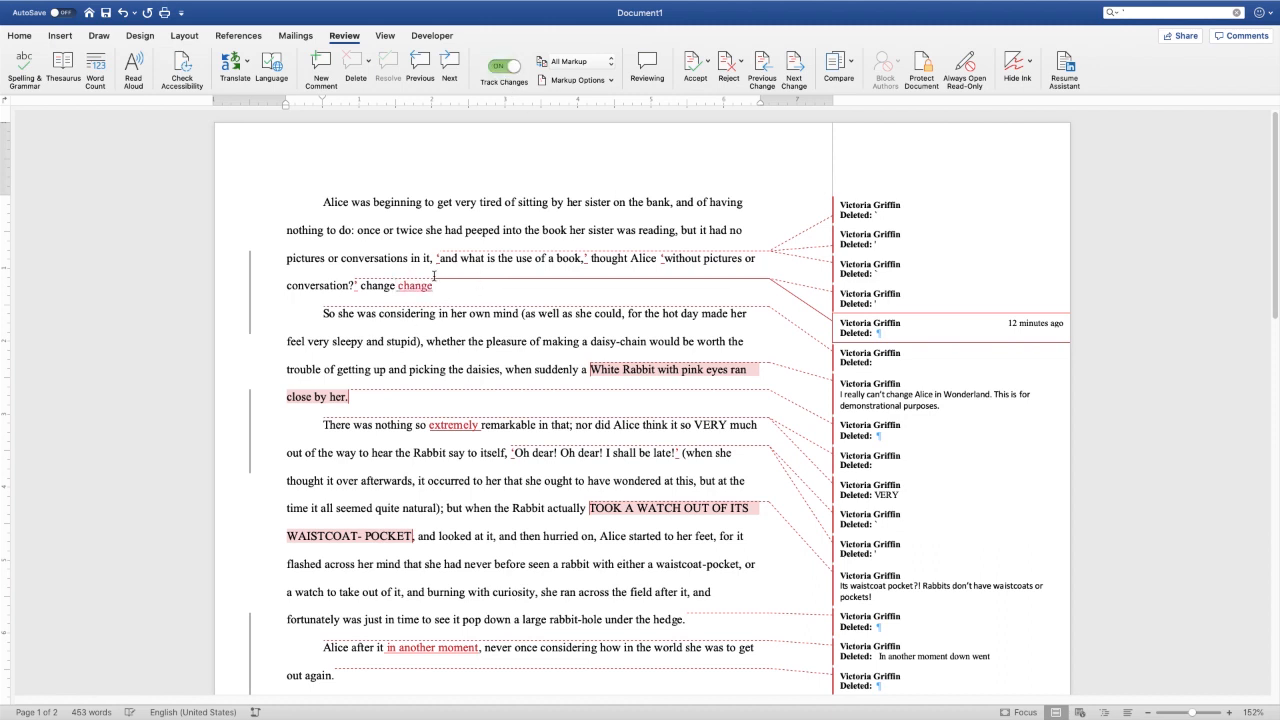
pyautogui.moveTo(438, 285); pyautogui.dragTo(397, 286)
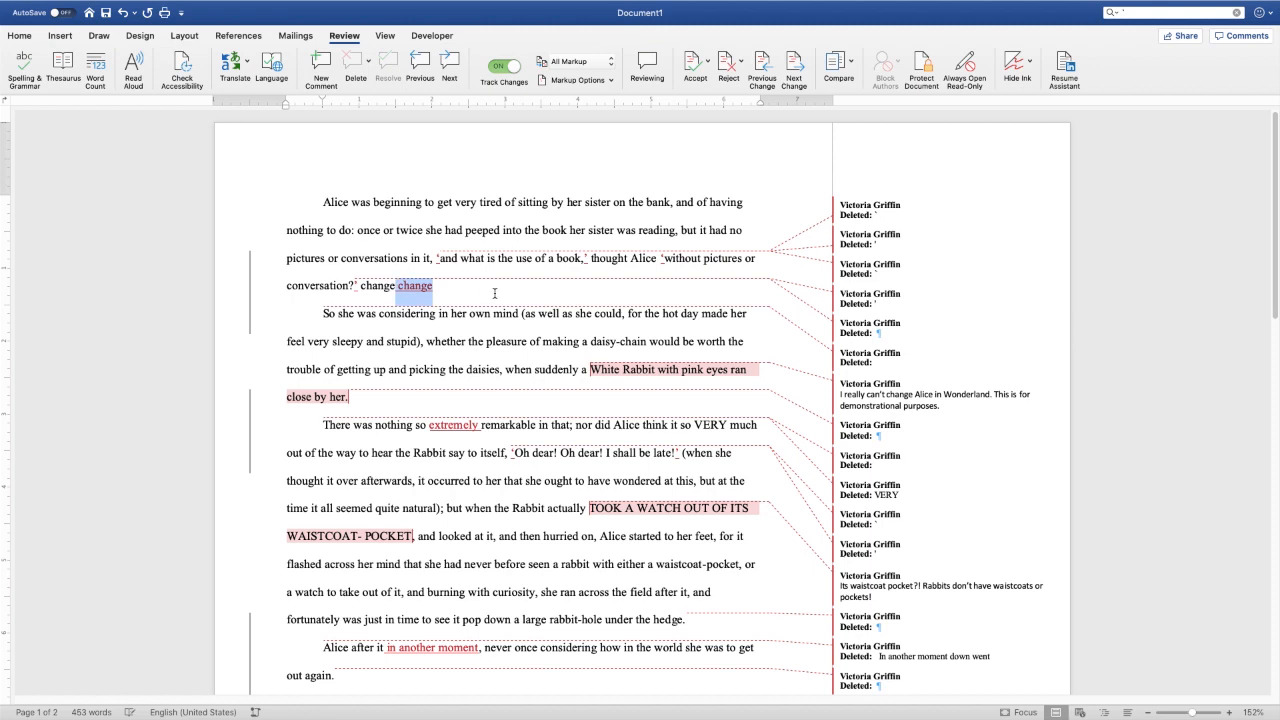
pyautogui.click(494, 293)
# Delete the untracked word "change" at the end of the first paragraph as a tracked deletion
pyautogui.doubleClick(373, 285)
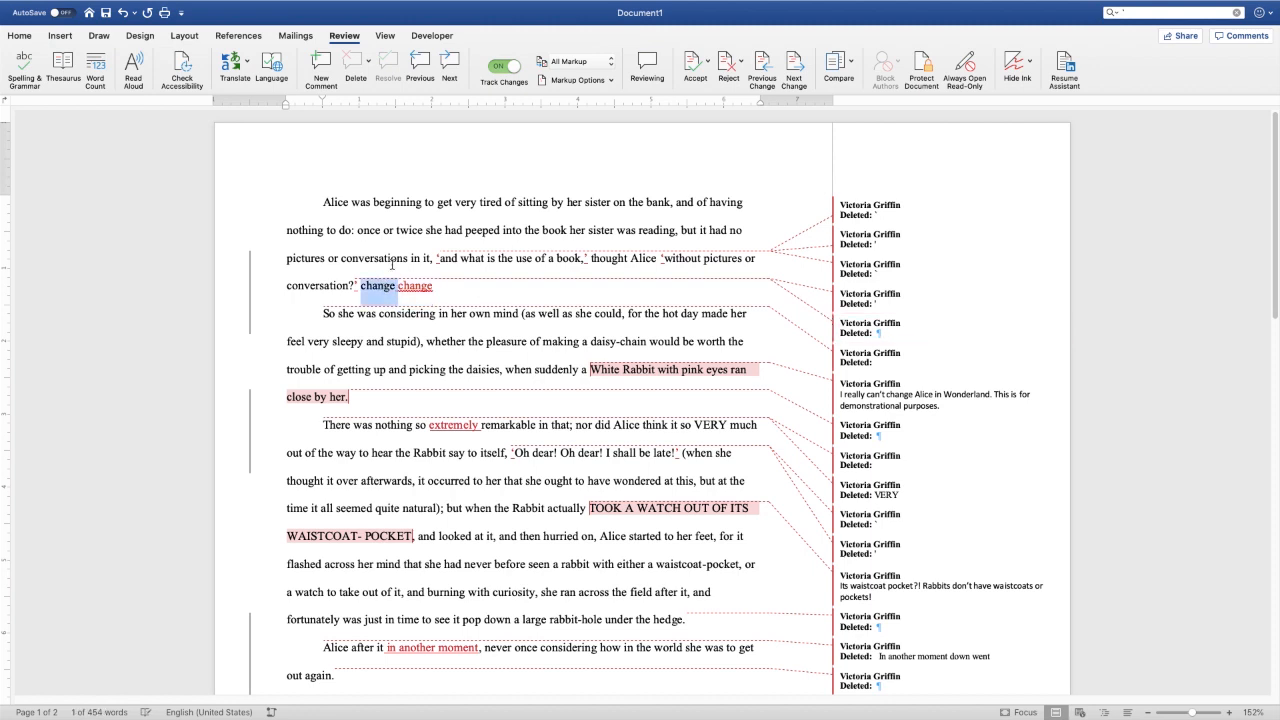
pyautogui.press('Delete')
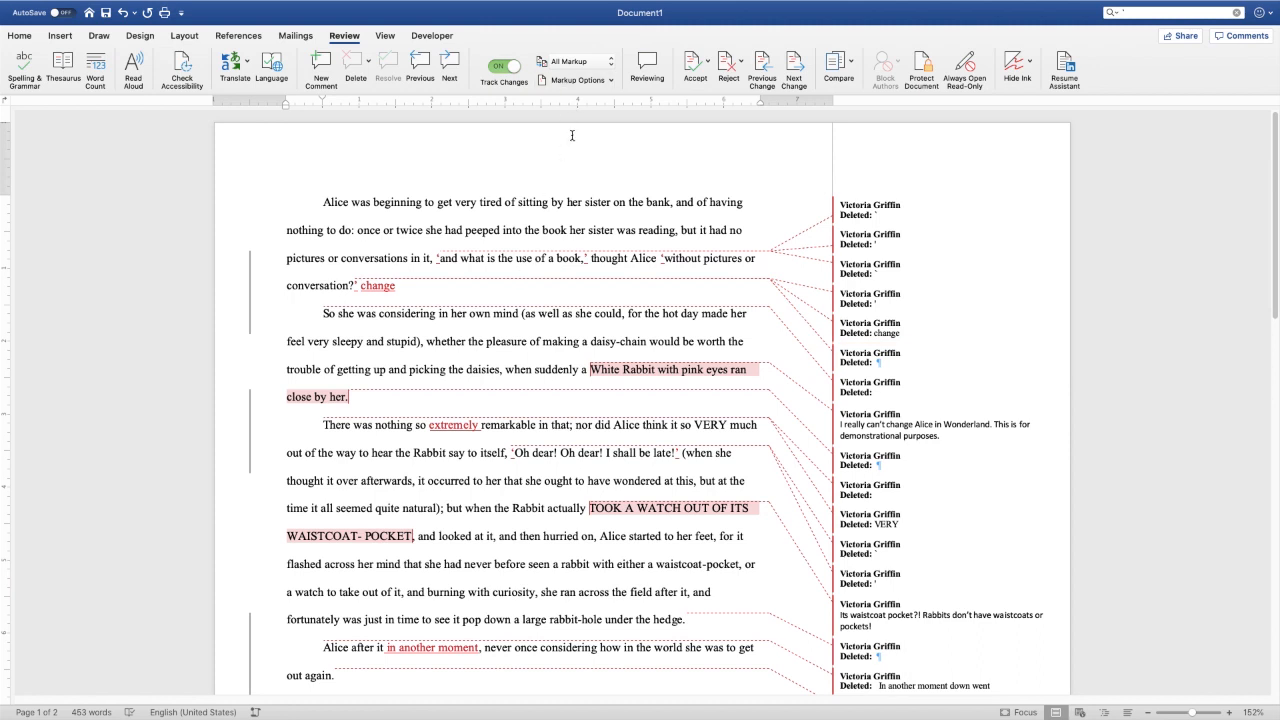
# Keep the markup display on All Markup and look through the tracked changes and comments in the document
pyautogui.click(607, 64)
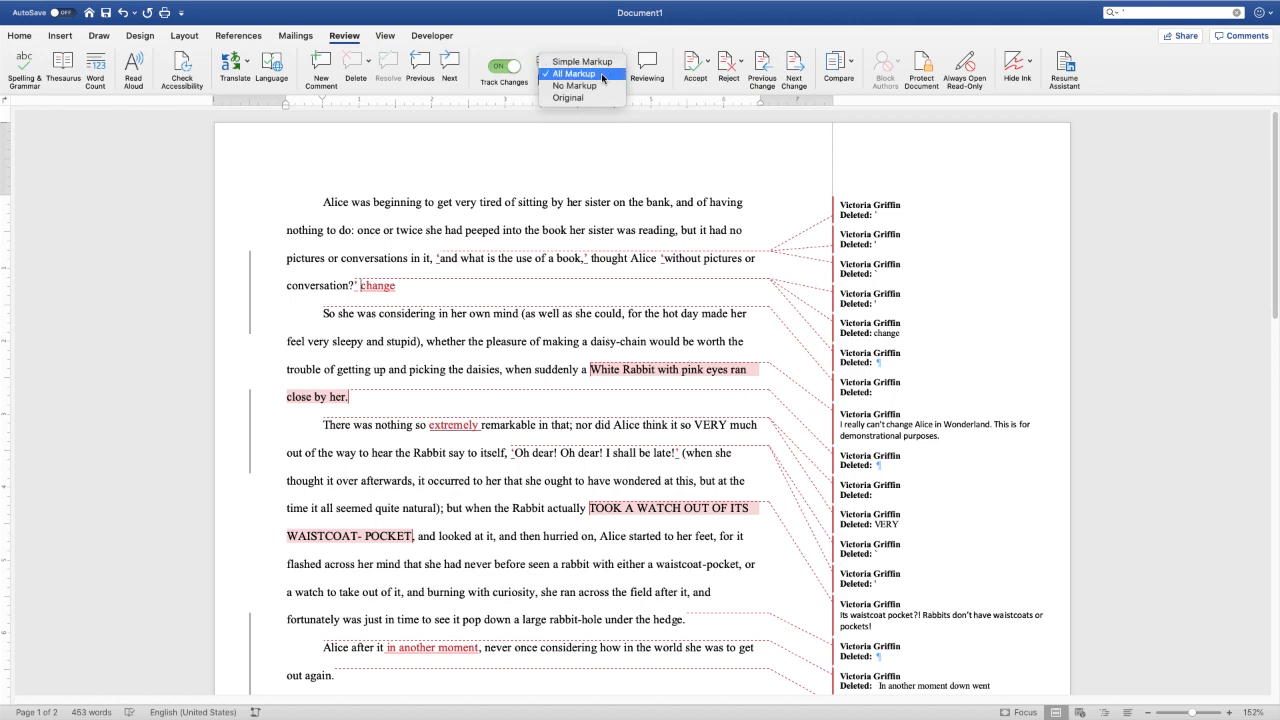
pyautogui.click(600, 75)
pyautogui.scroll(-4, 482, 393)
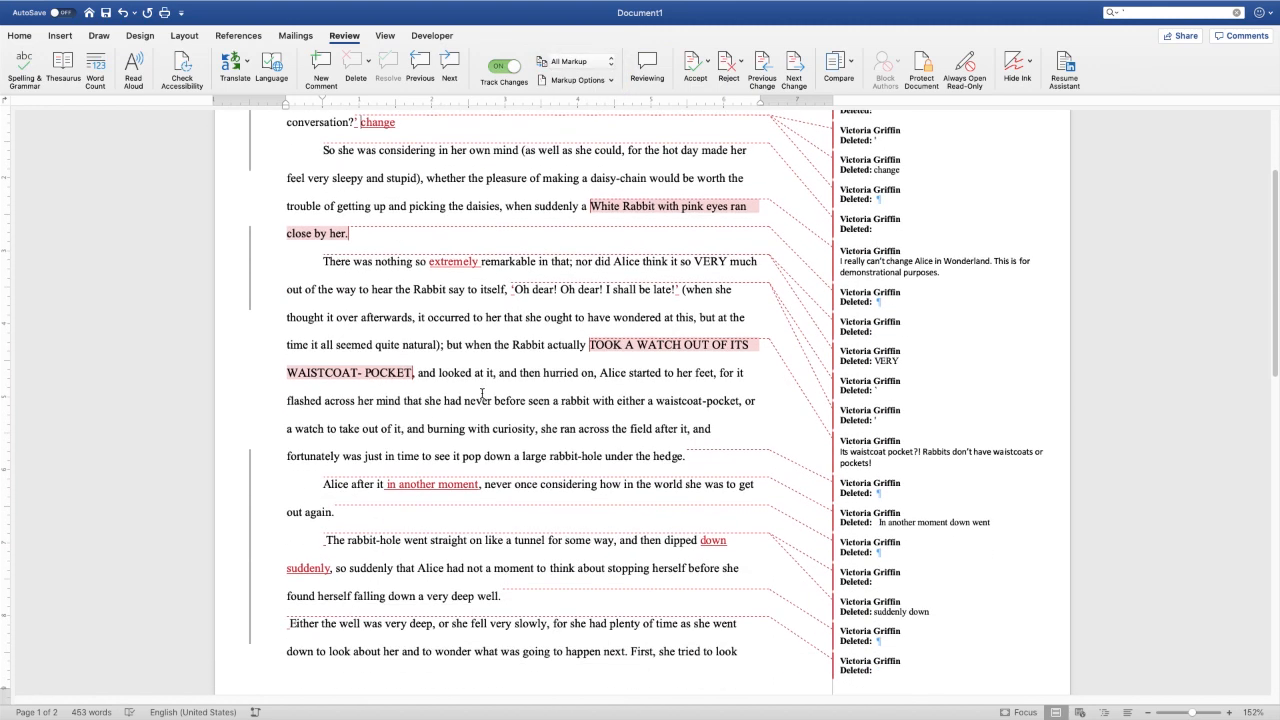
pyautogui.scroll(-6, 482, 393)
pyautogui.scroll(6, 510, 398)
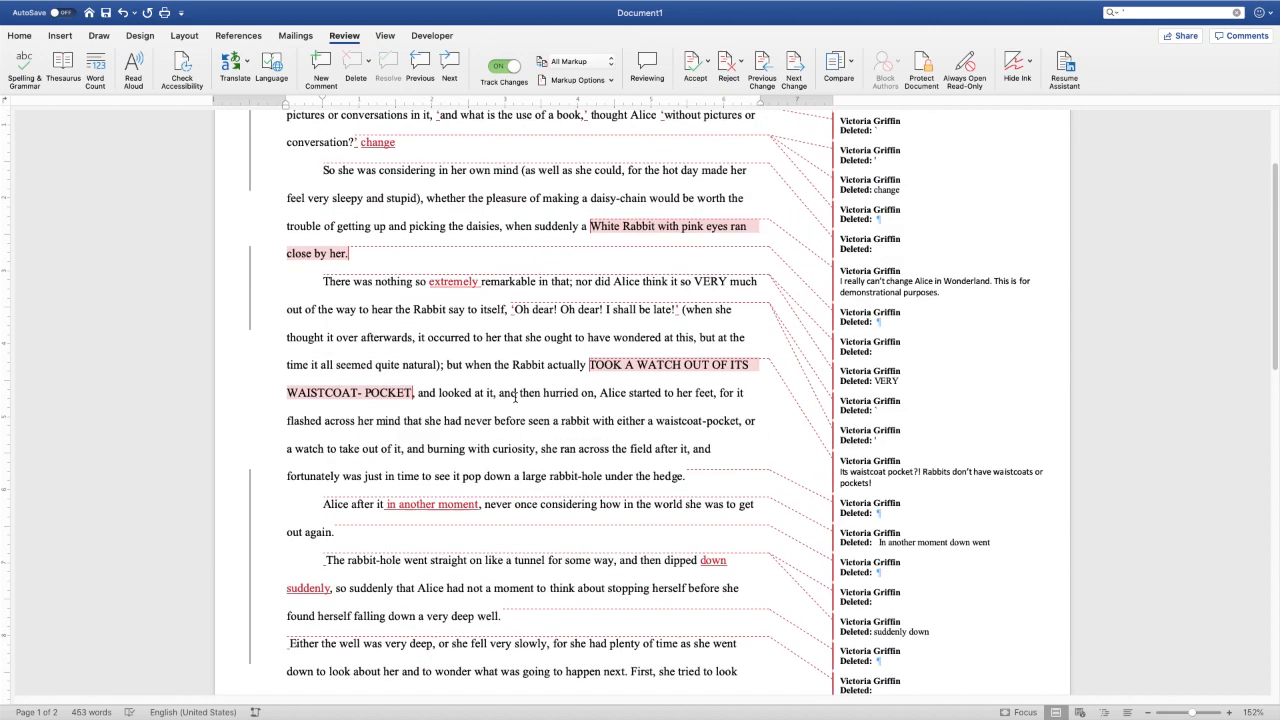
pyautogui.scroll(3, 515, 397)
# Switch the display to Simple Markup and examine the comments and the change bars beside the edited paragraphs
pyautogui.click(594, 62)
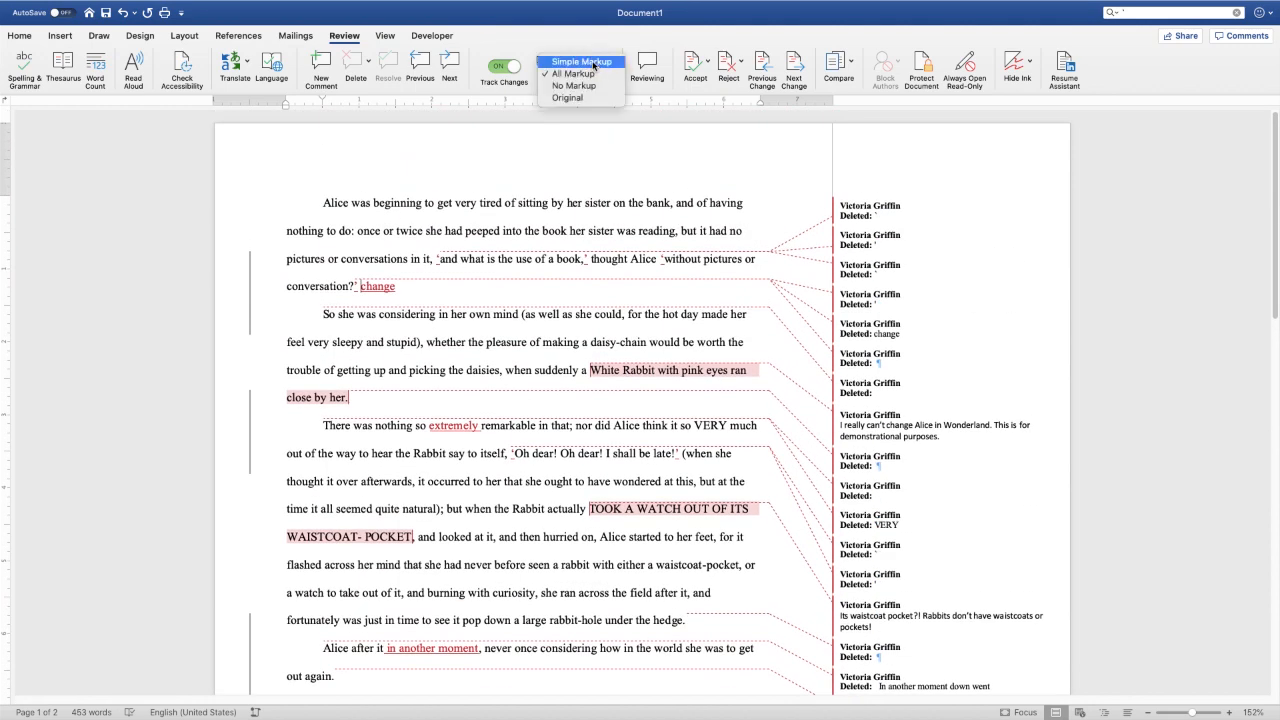
pyautogui.click(594, 62)
pyautogui.scroll(-1, 590, 200)
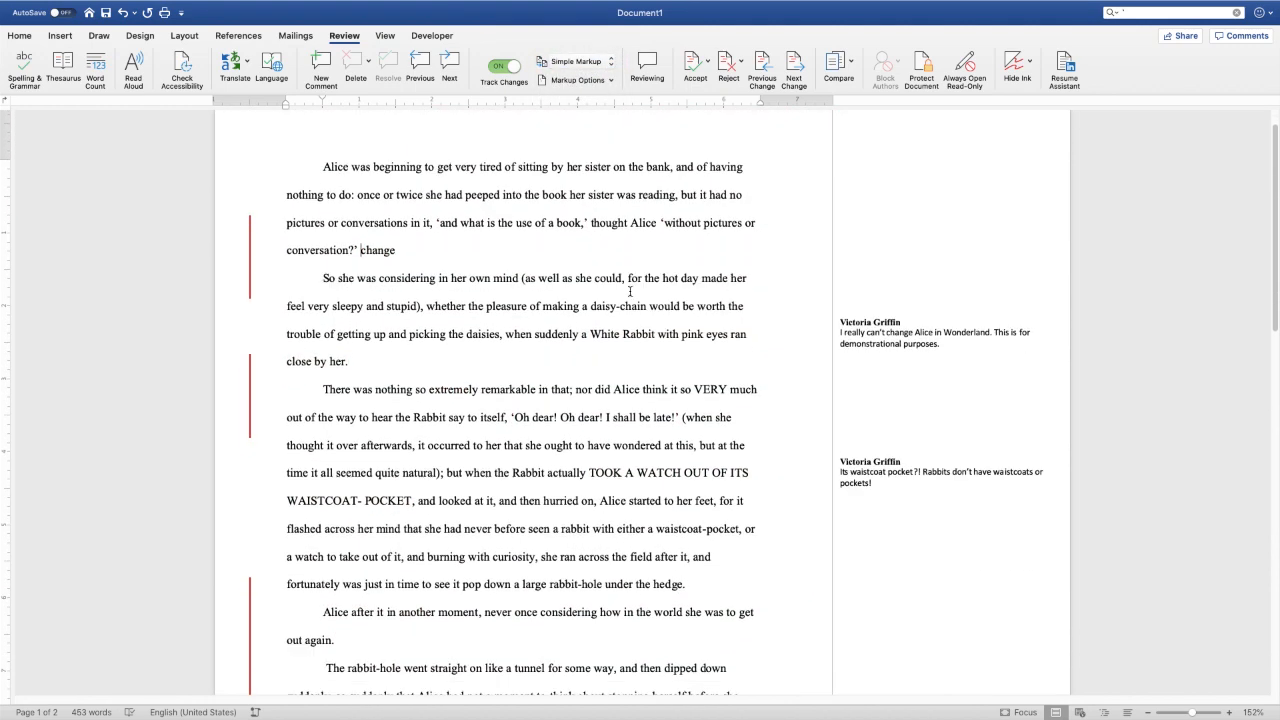
pyautogui.click(919, 340)
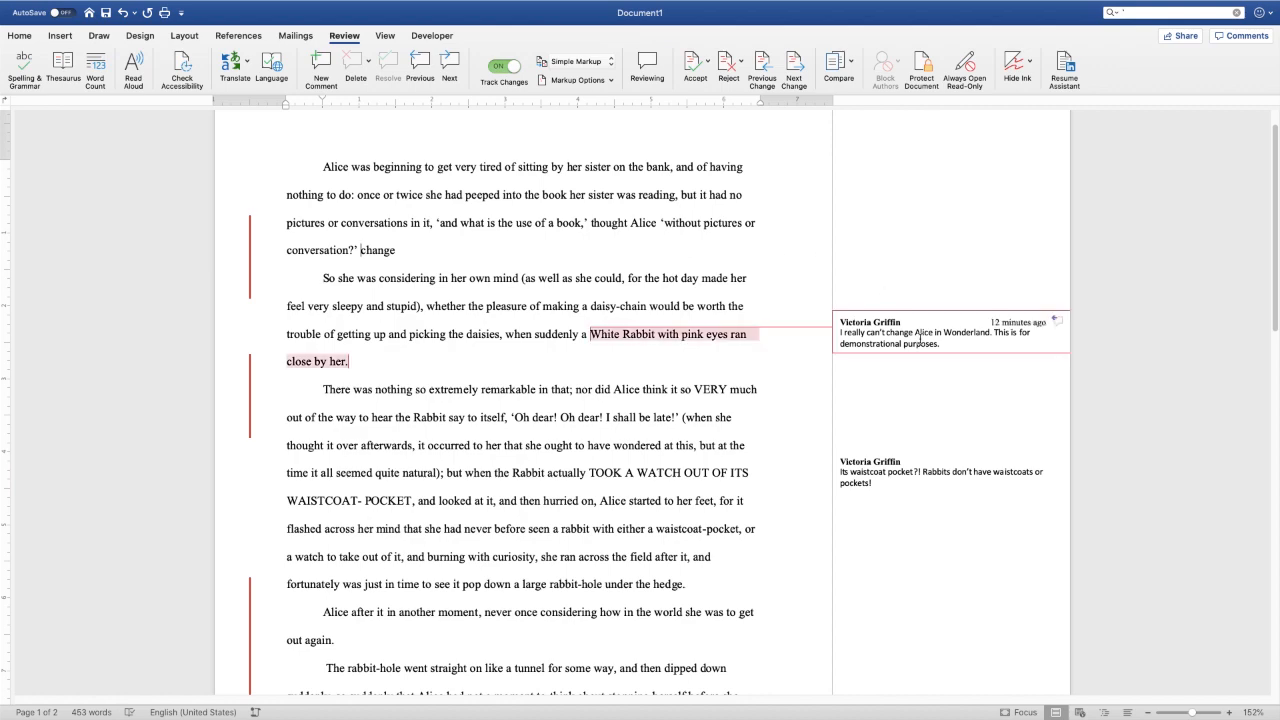
pyautogui.scroll(-1, 530, 285)
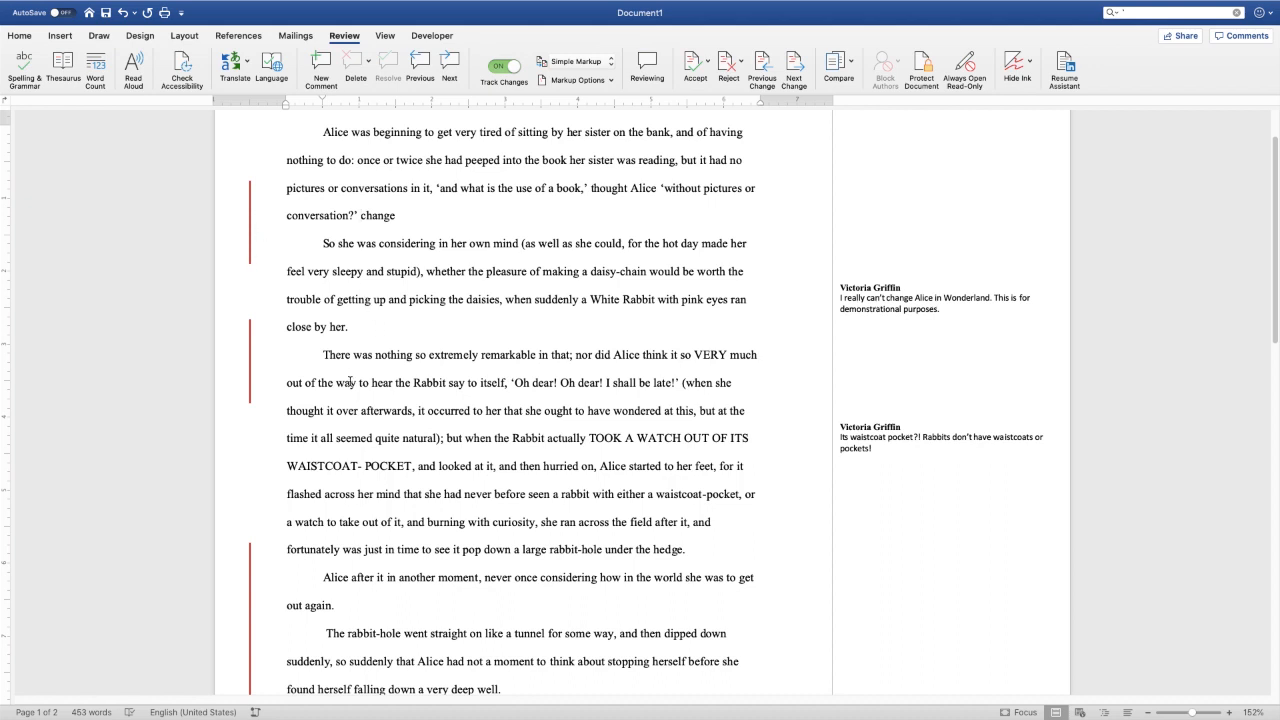
pyautogui.scroll(-1, 350, 382)
pyautogui.moveTo(286, 378); pyautogui.dragTo(723, 500)
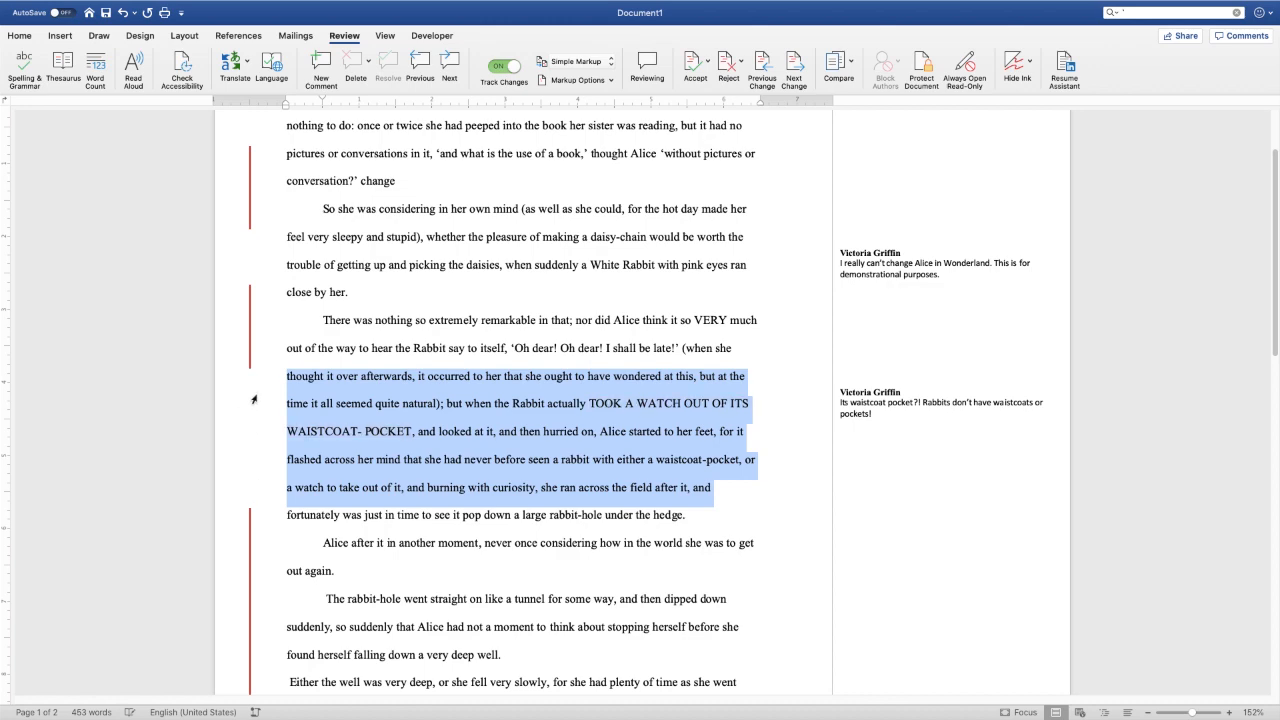
pyautogui.click(752, 358)
pyautogui.scroll(3, 587, 388)
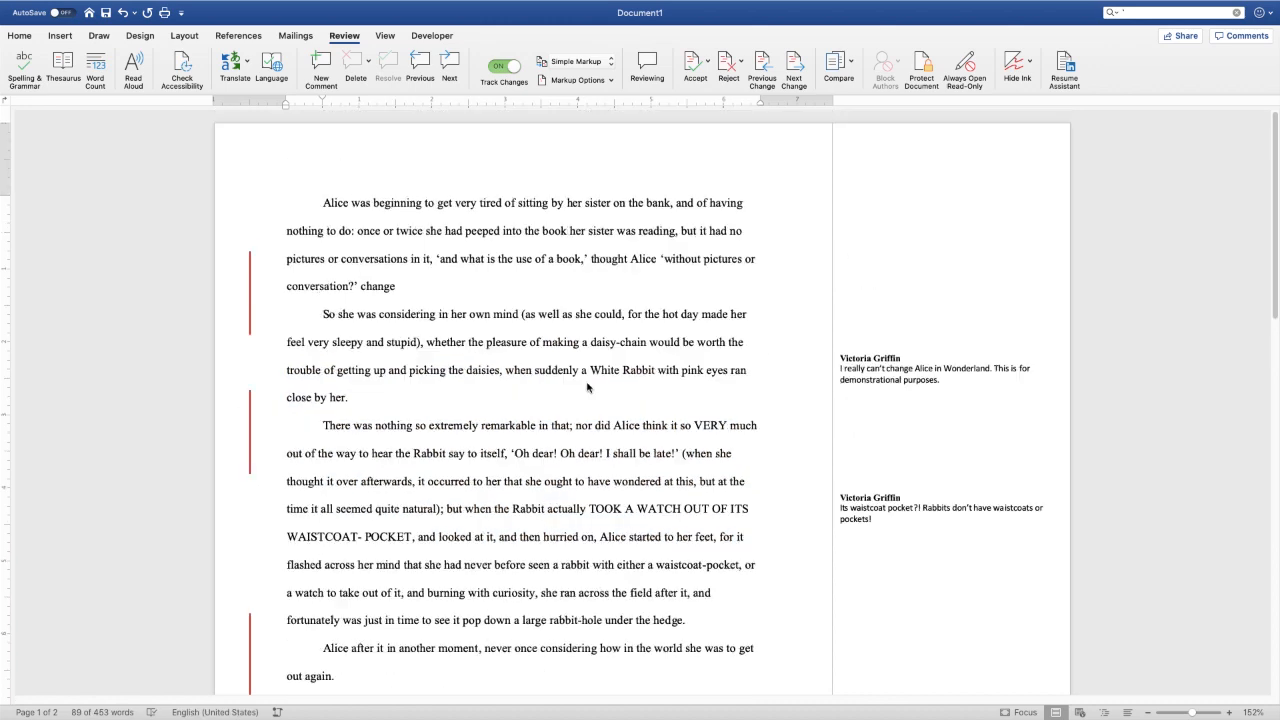
# Switch the display to No Markup to view the text without change marks or comments
pyautogui.click(453, 291)
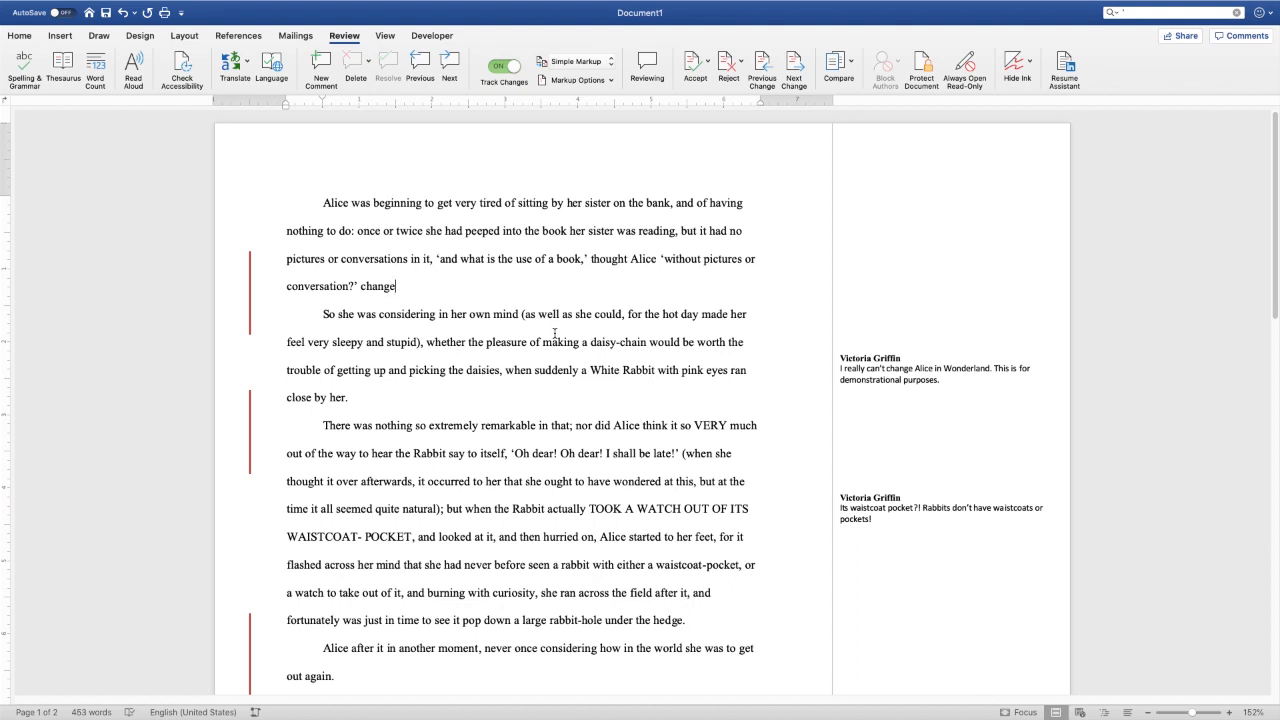
pyautogui.click(585, 62)
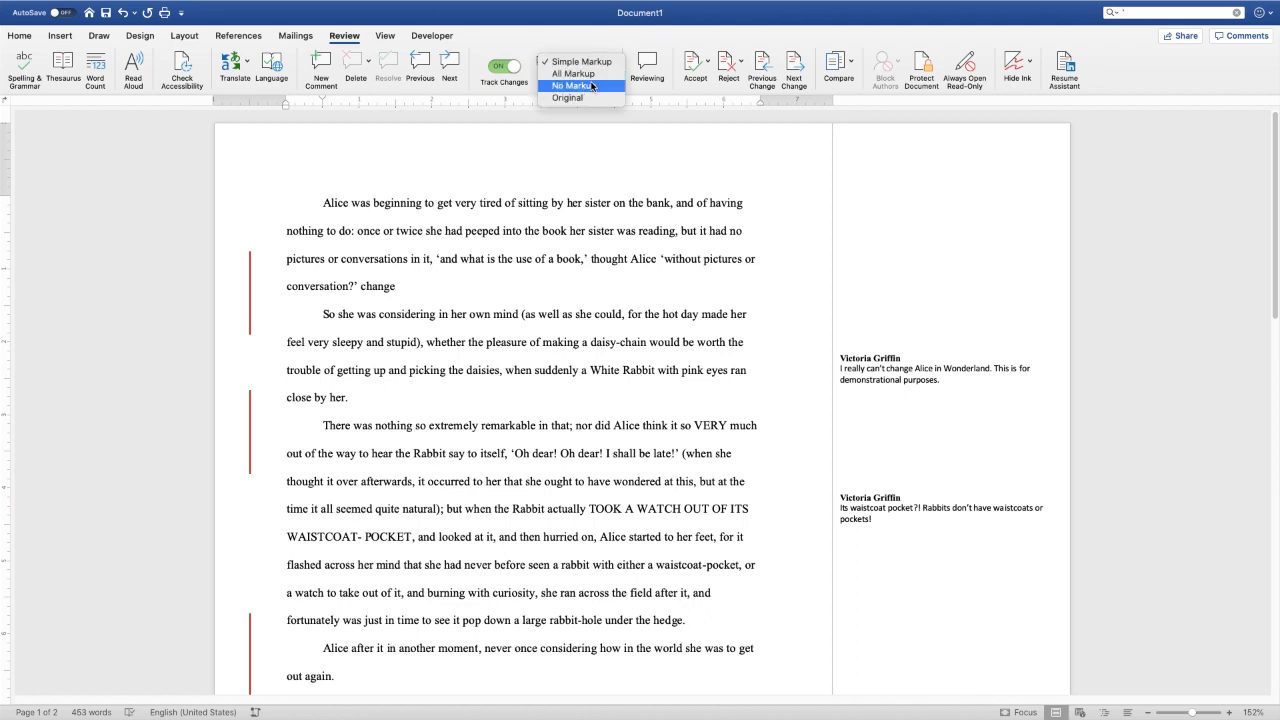
pyautogui.click(591, 86)
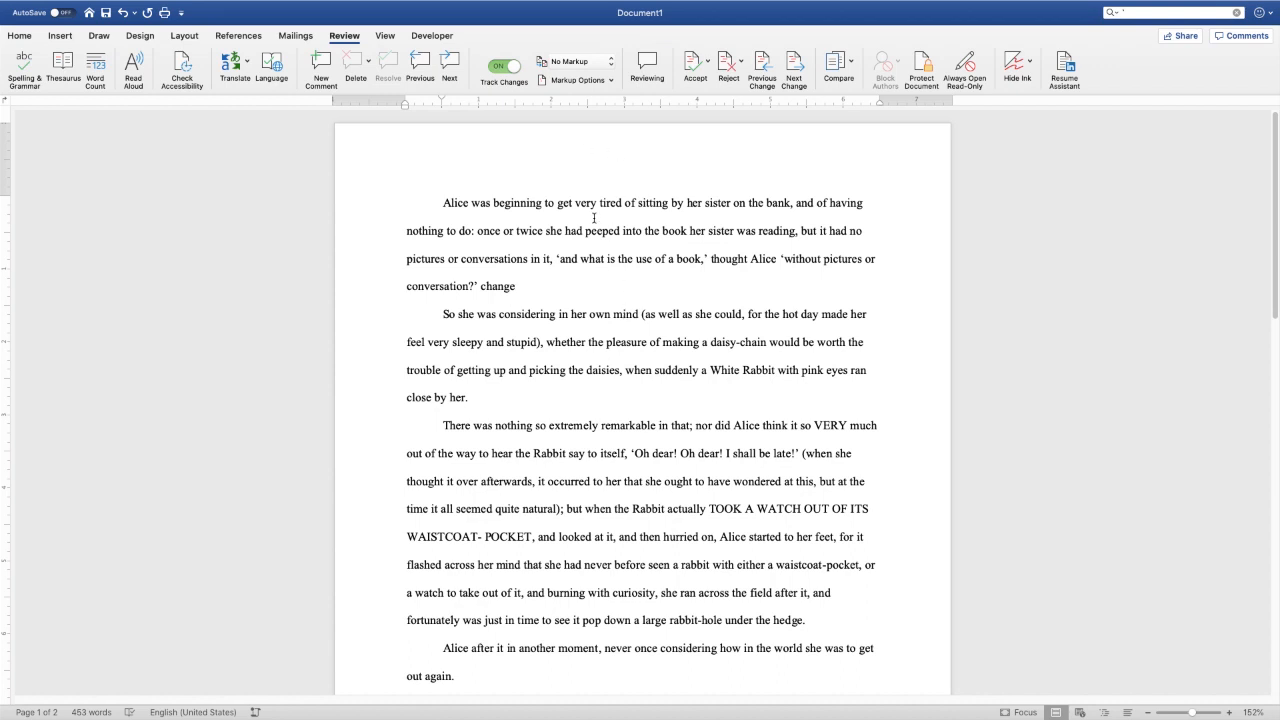
# Return the display to All Markup and look over the available markup options without changing them
pyautogui.click(607, 63)
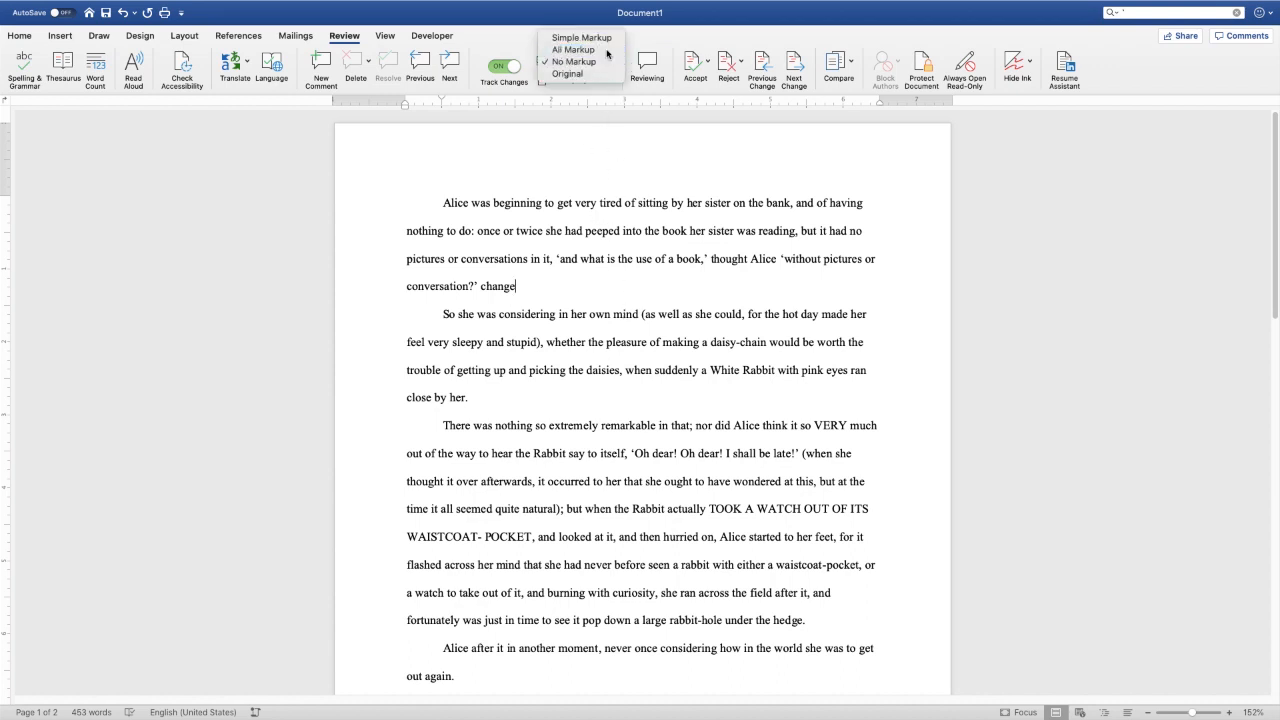
pyautogui.click(585, 49)
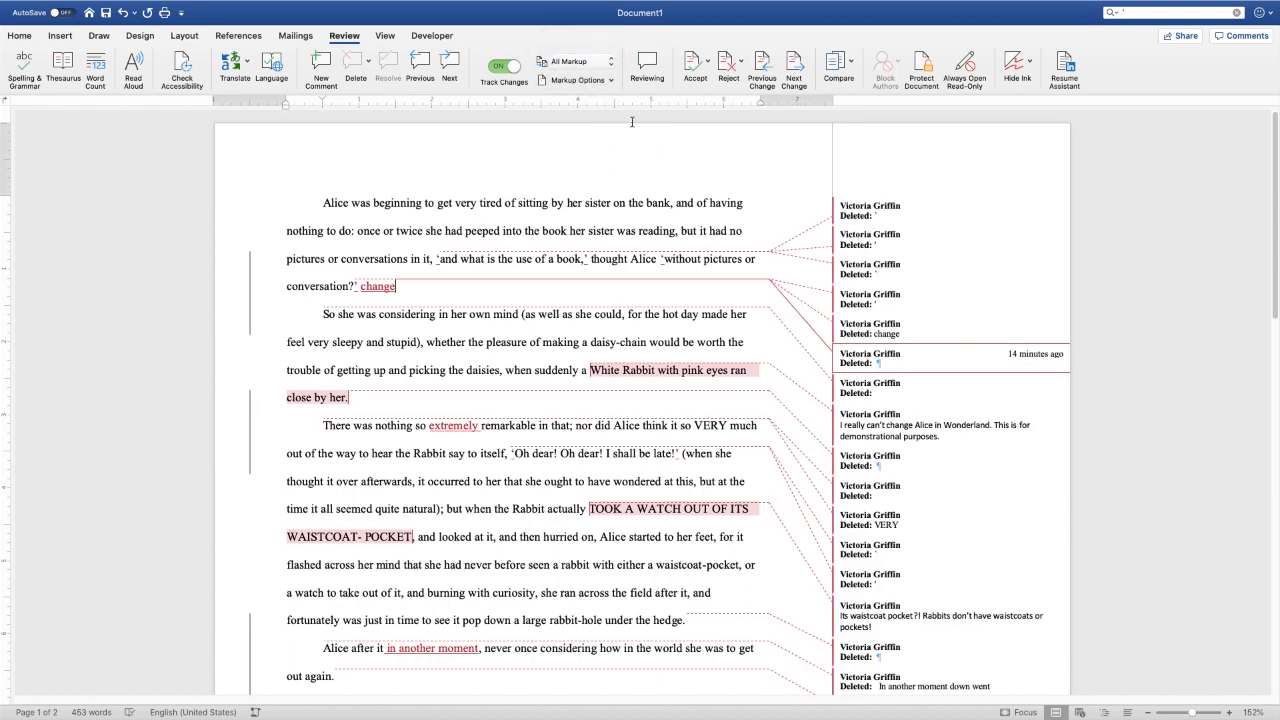
pyautogui.click(606, 80)
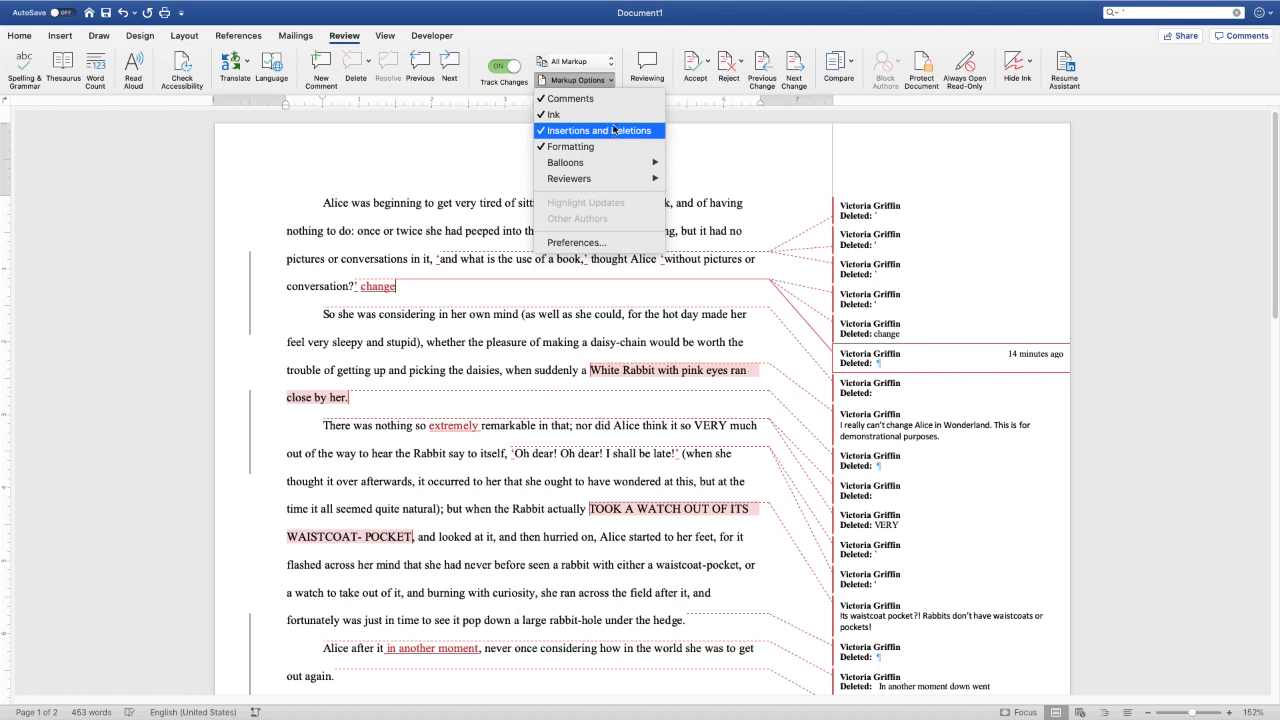
pyautogui.click(475, 182)
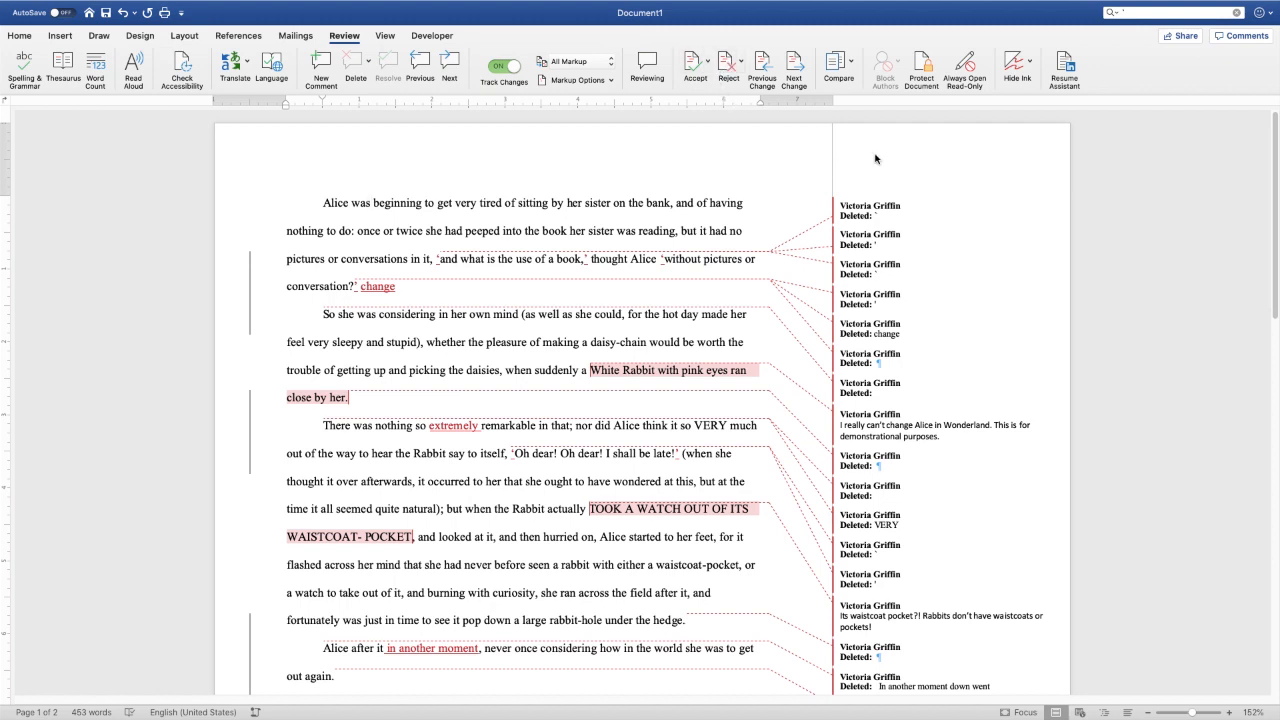
# Accept the first two tracked quotation-mark deletions in the first paragraph one at a time, moving on to the next change
pyautogui.click(886, 210)
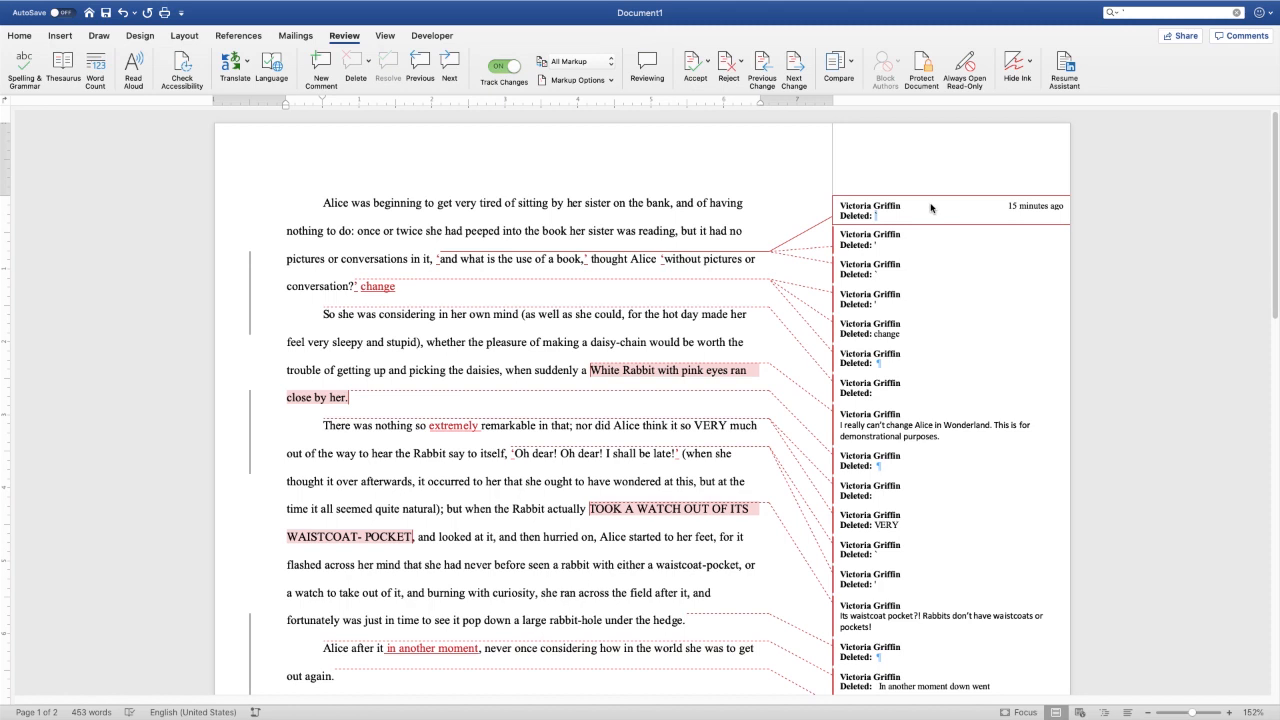
pyautogui.click(699, 66)
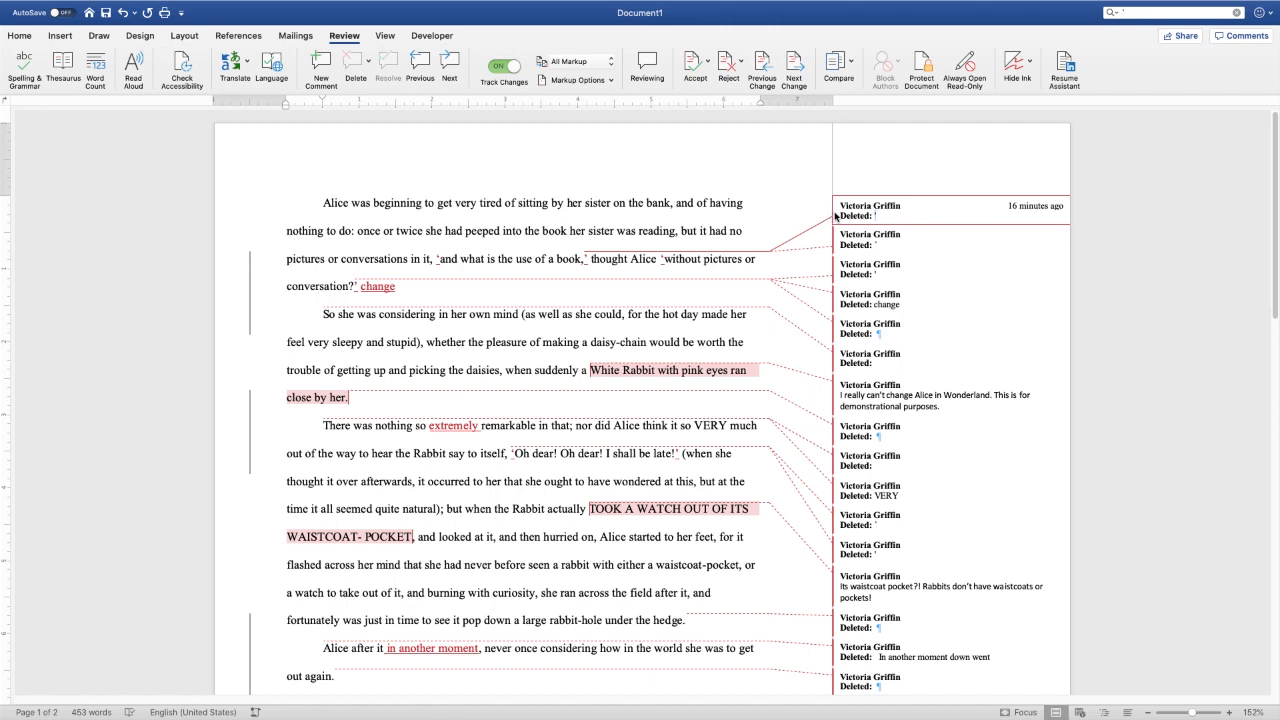
pyautogui.click(707, 64)
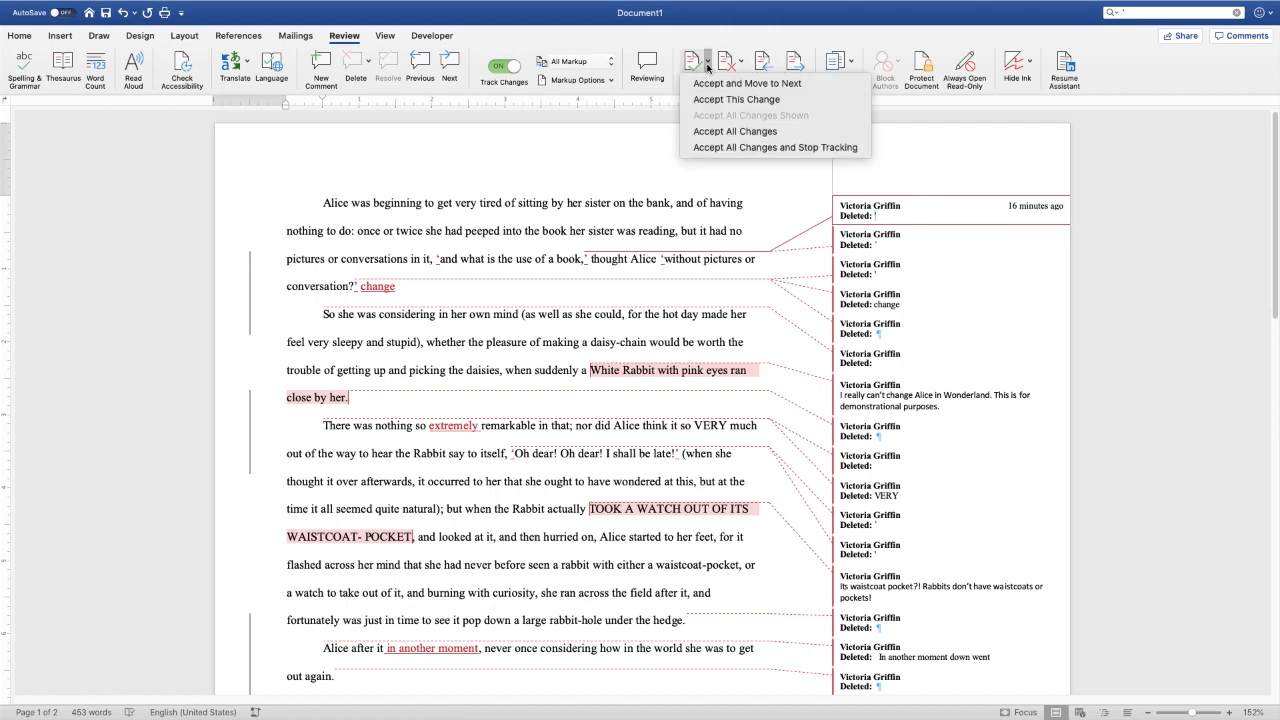
pyautogui.click(752, 86)
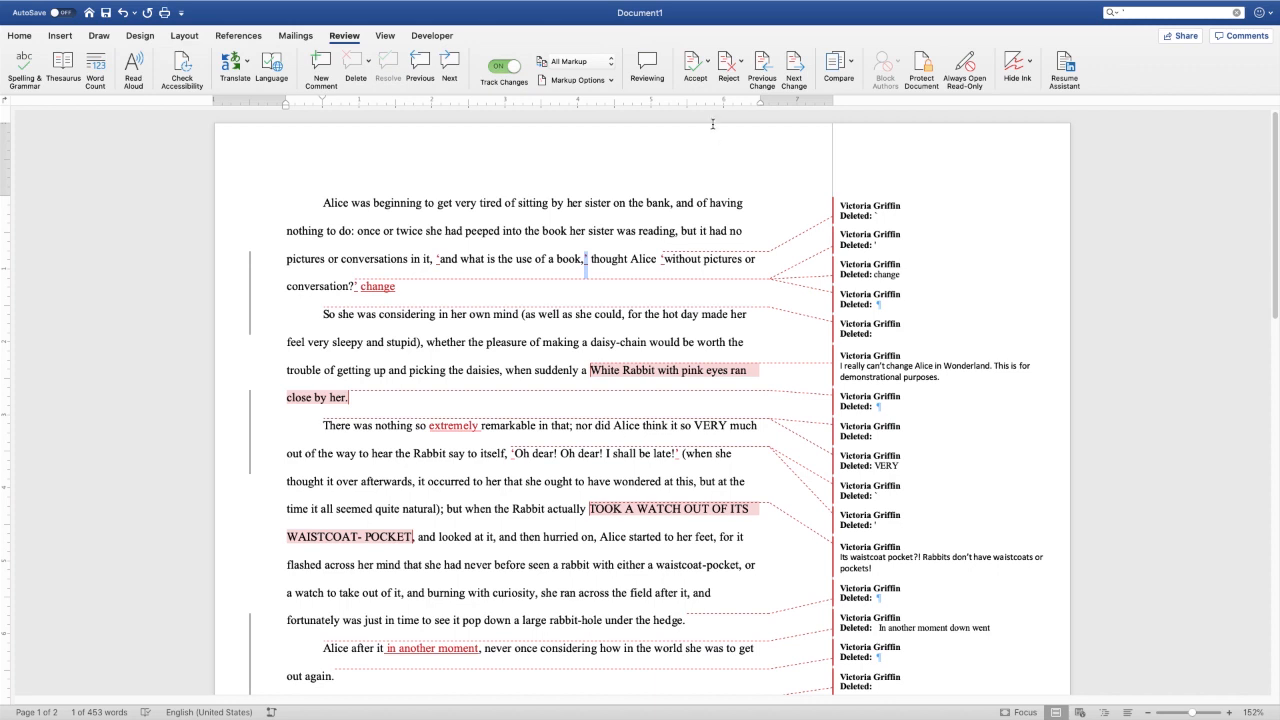
# Accept all remaining tracked changes in the document and check over the cleaned text
pyautogui.click(708, 62)
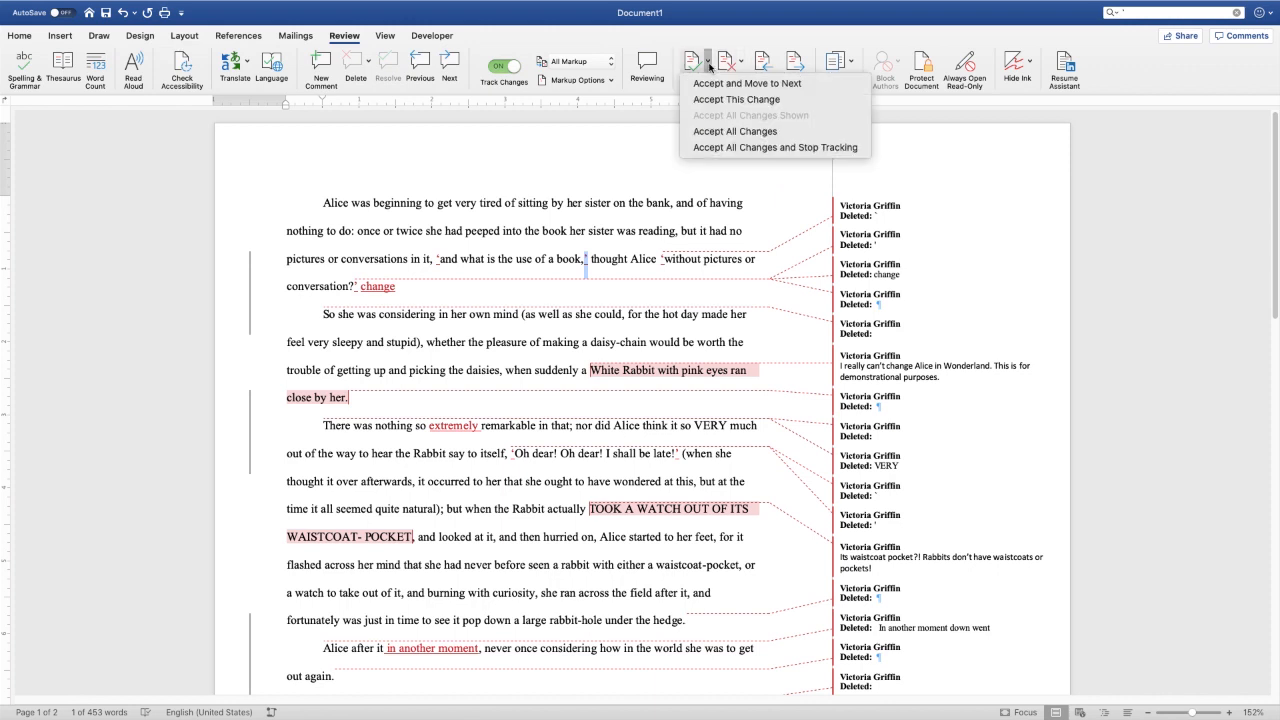
pyautogui.click(731, 133)
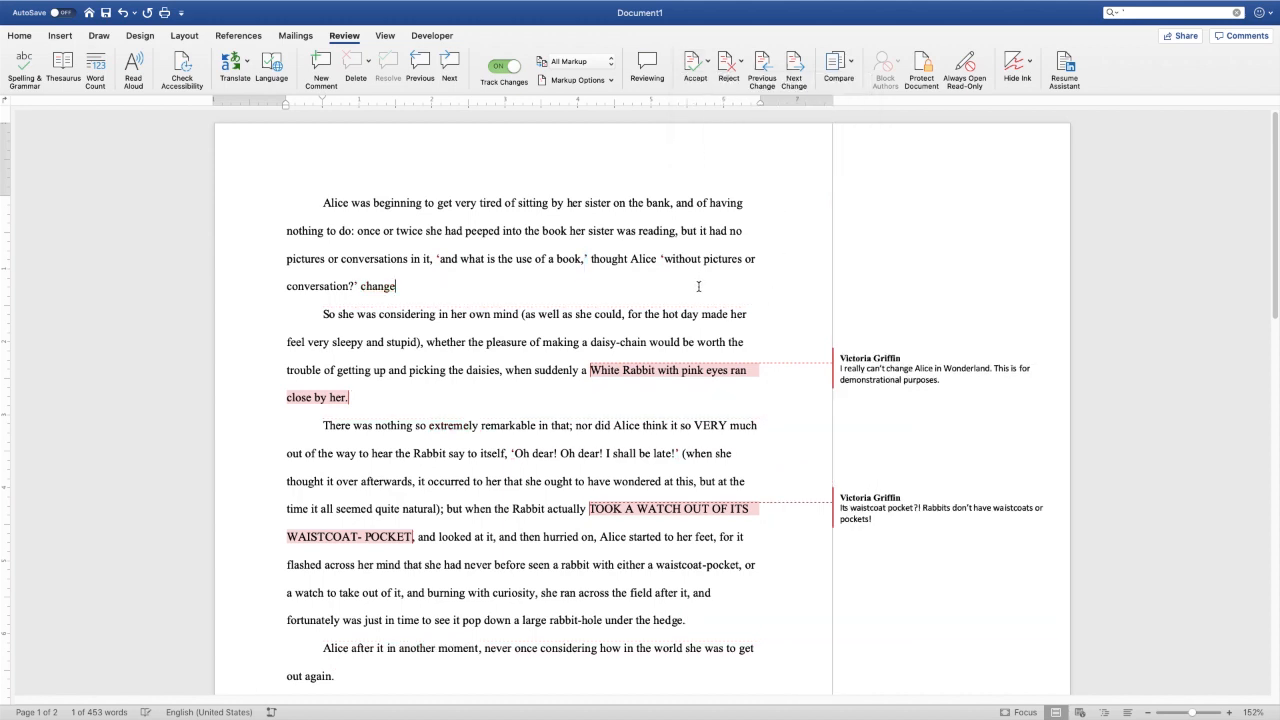
pyautogui.scroll(-2, 789, 330)
pyautogui.scroll(2, 774, 328)
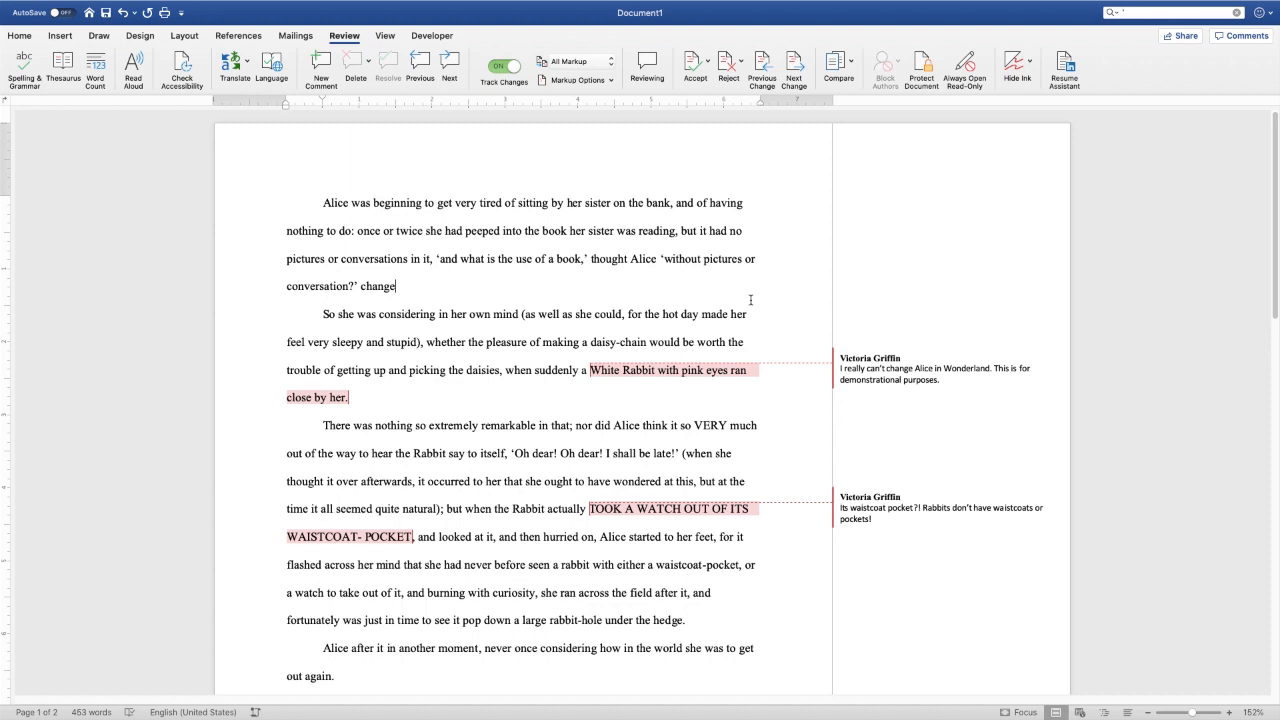
# Go through the two comments on the "White Rabbit" and "WAISTCOAT- POCKET" passages, switching between them
pyautogui.click(880, 372)
pyautogui.scroll(-1, 880, 372)
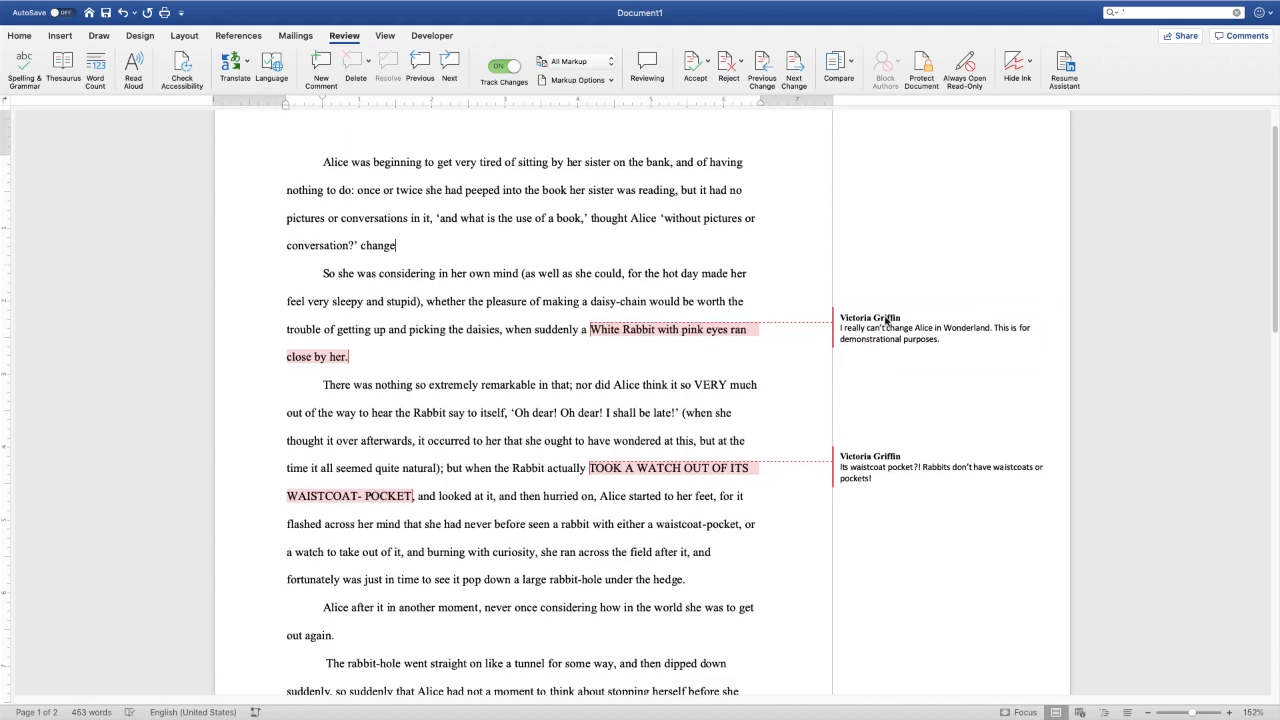
pyautogui.click(941, 326)
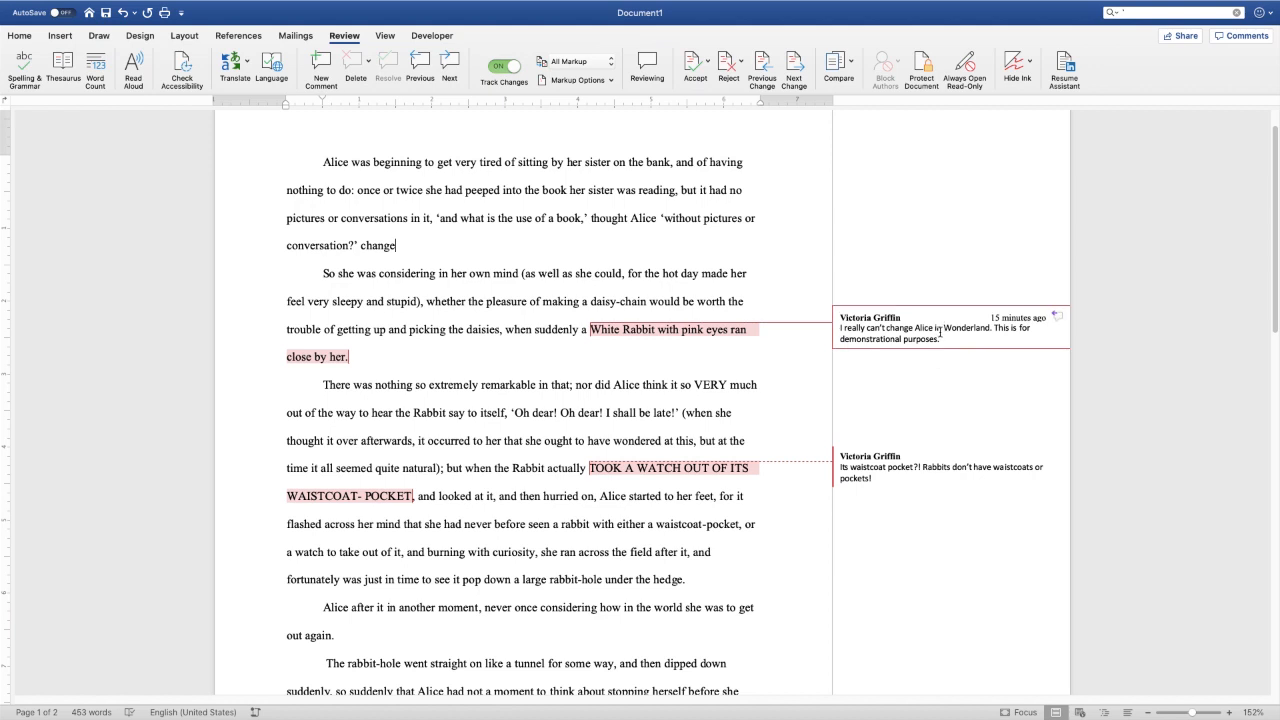
pyautogui.click(948, 342)
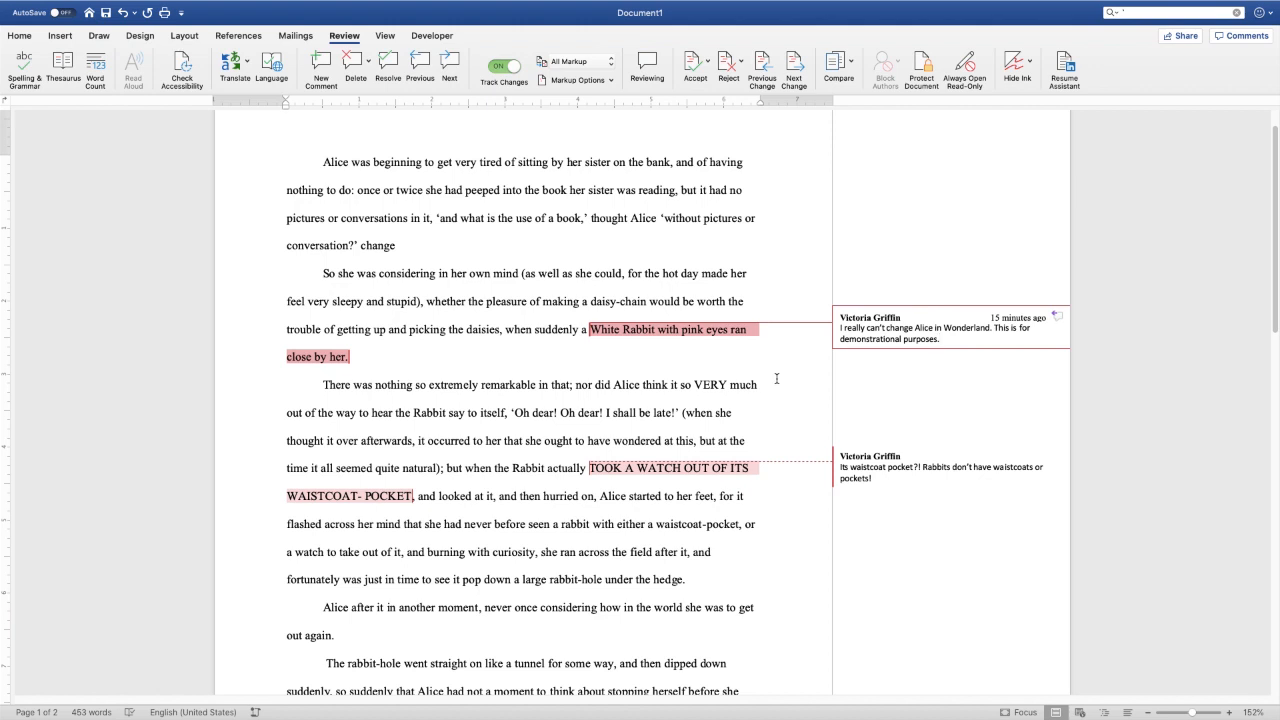
pyautogui.click(955, 336)
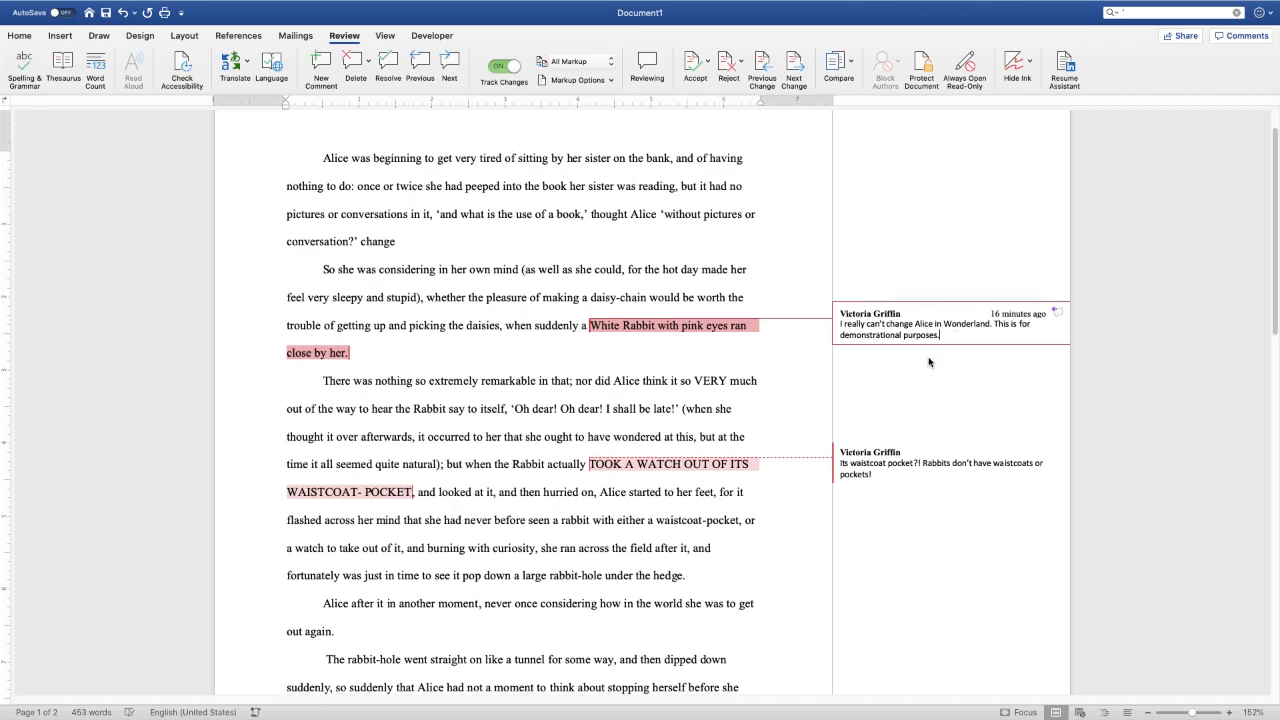
pyautogui.click(452, 66)
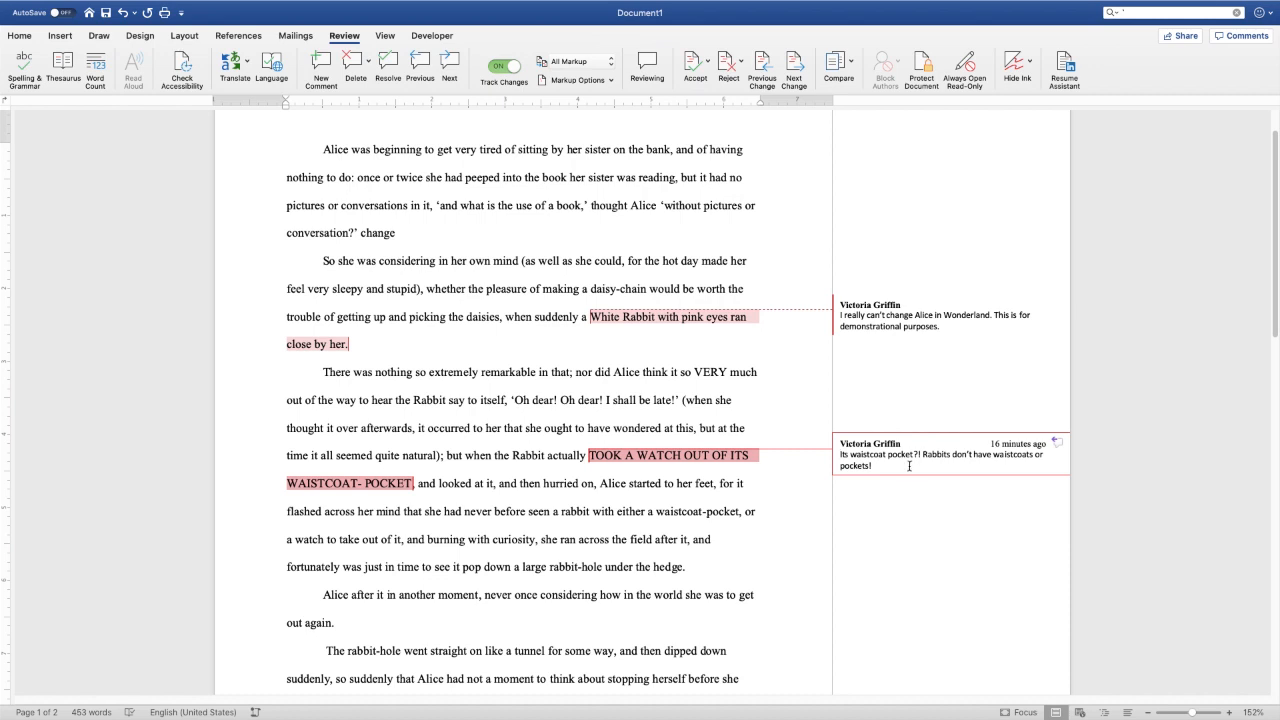
pyautogui.click(972, 328)
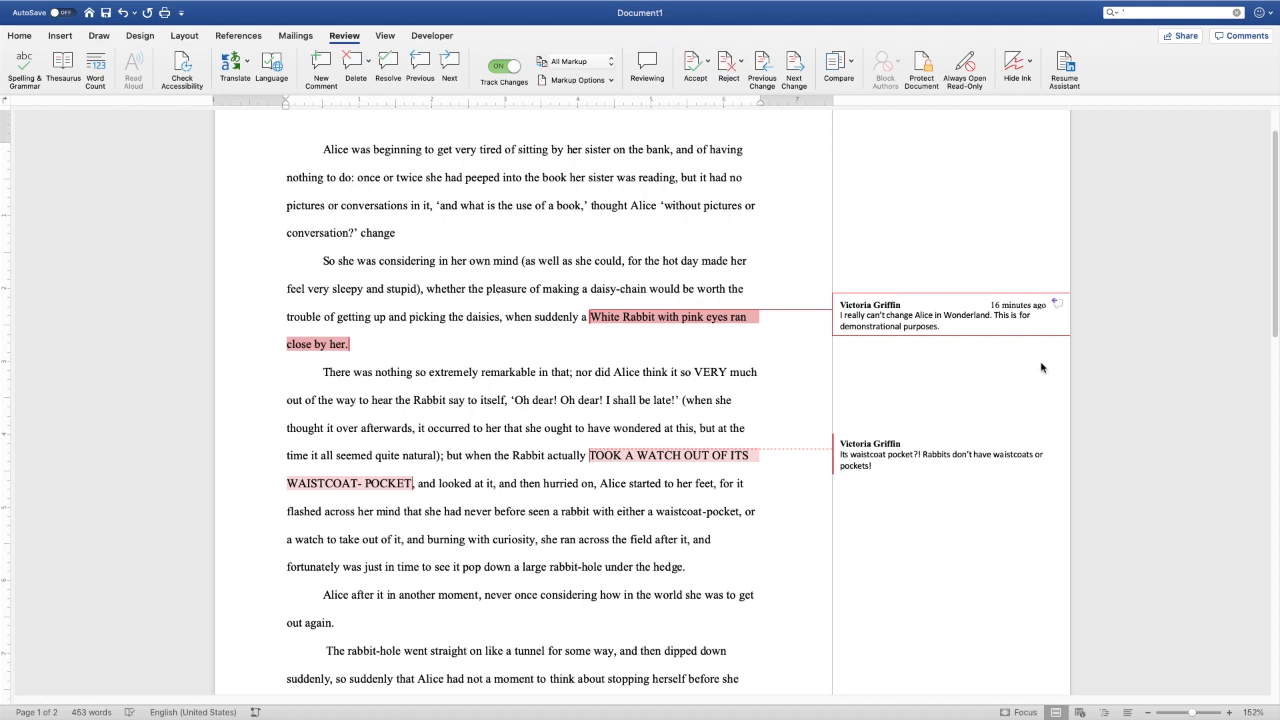
pyautogui.click(746, 325)
pyautogui.moveTo(746, 325)
pyautogui.scroll(2, 715, 385)
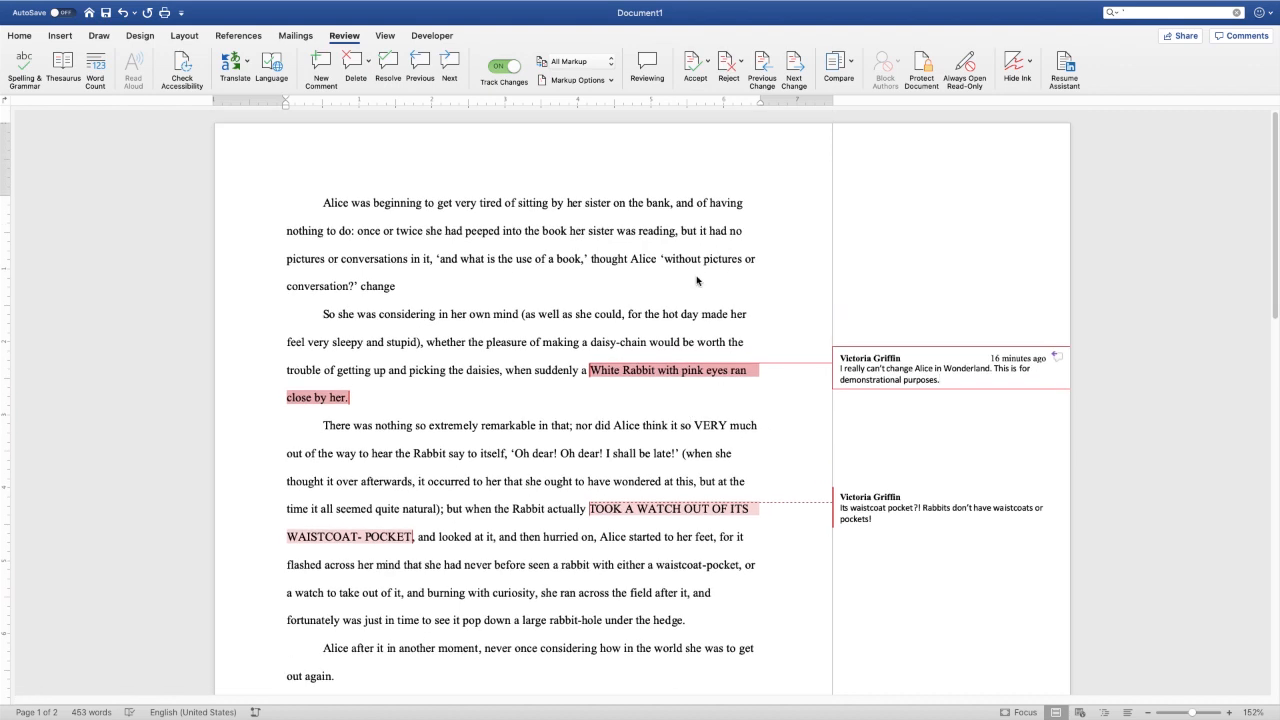
pyautogui.click(1118, 376)
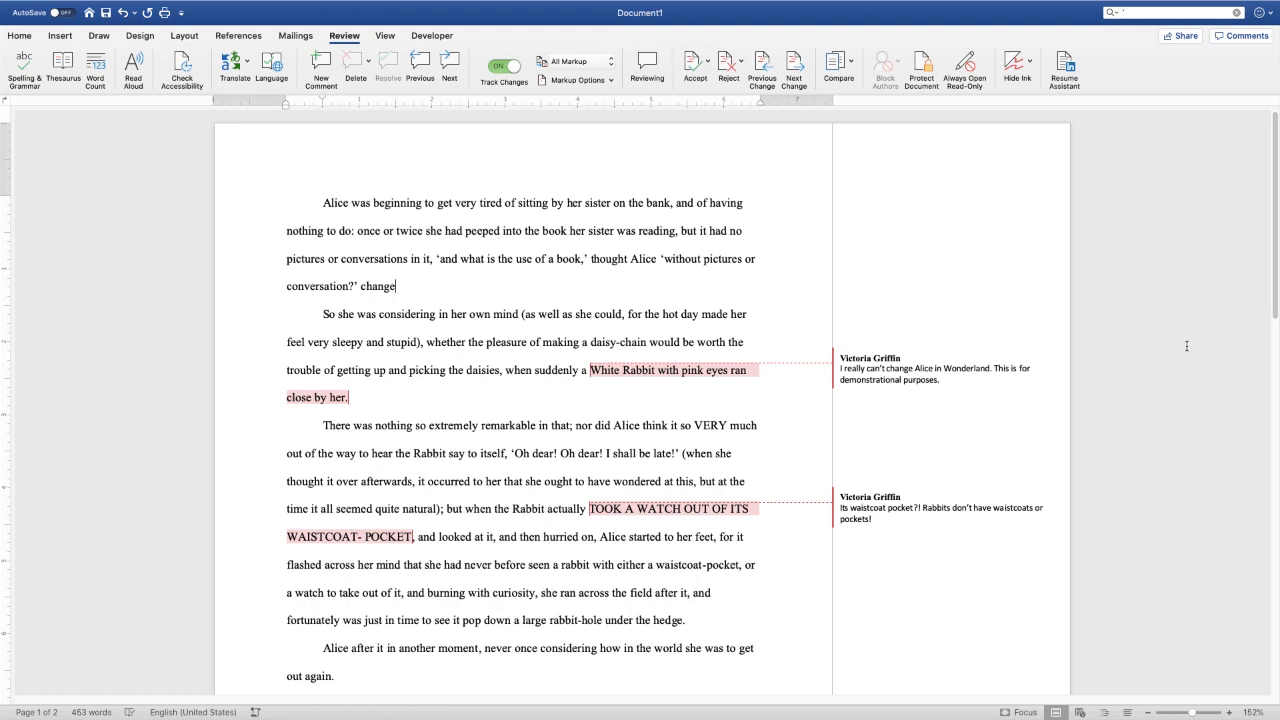
# Undo the acceptance of all changes and look over the options for rejecting changes without applying one
pyautogui.press('super+z')
pyautogui.click(503, 288)
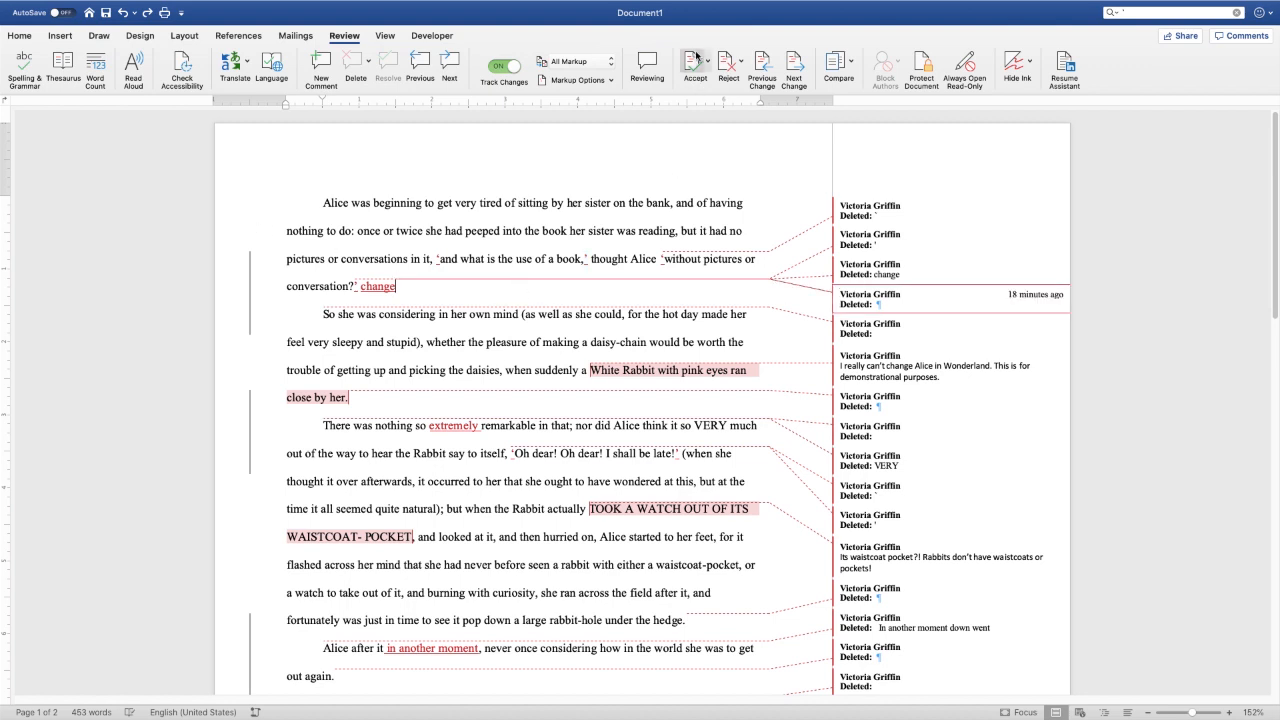
pyautogui.click(740, 62)
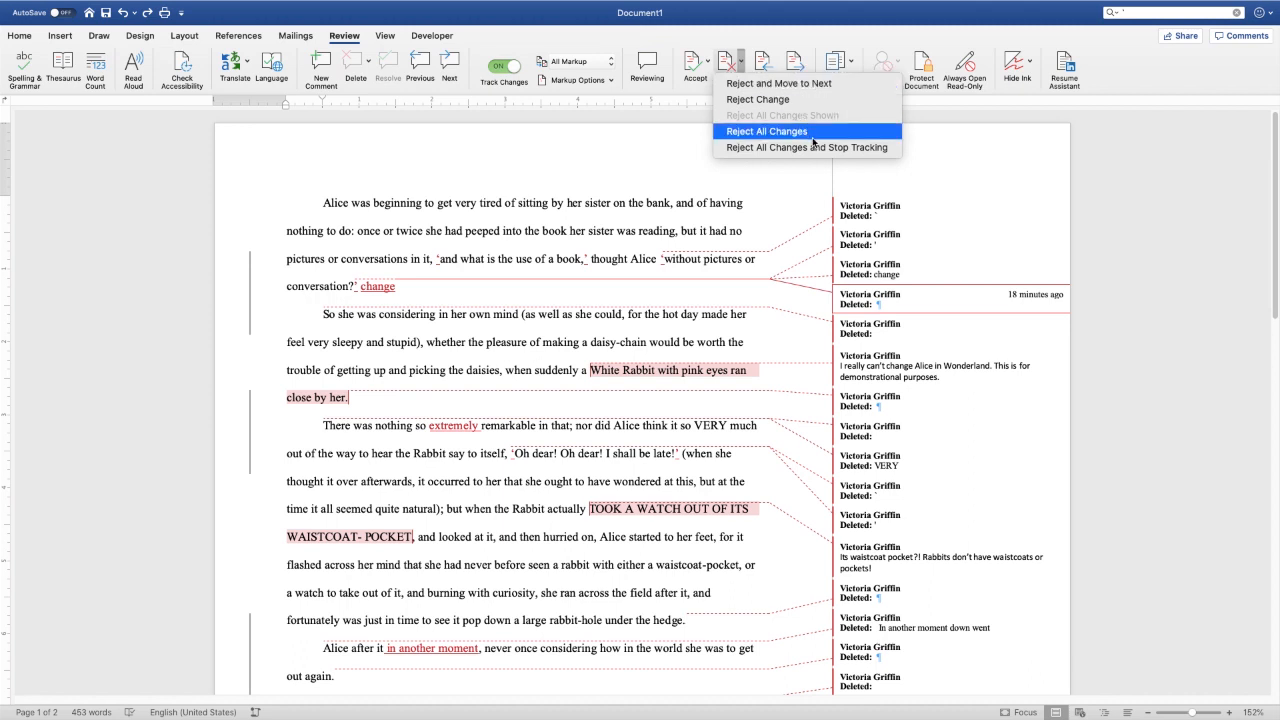
pyautogui.click(679, 282)
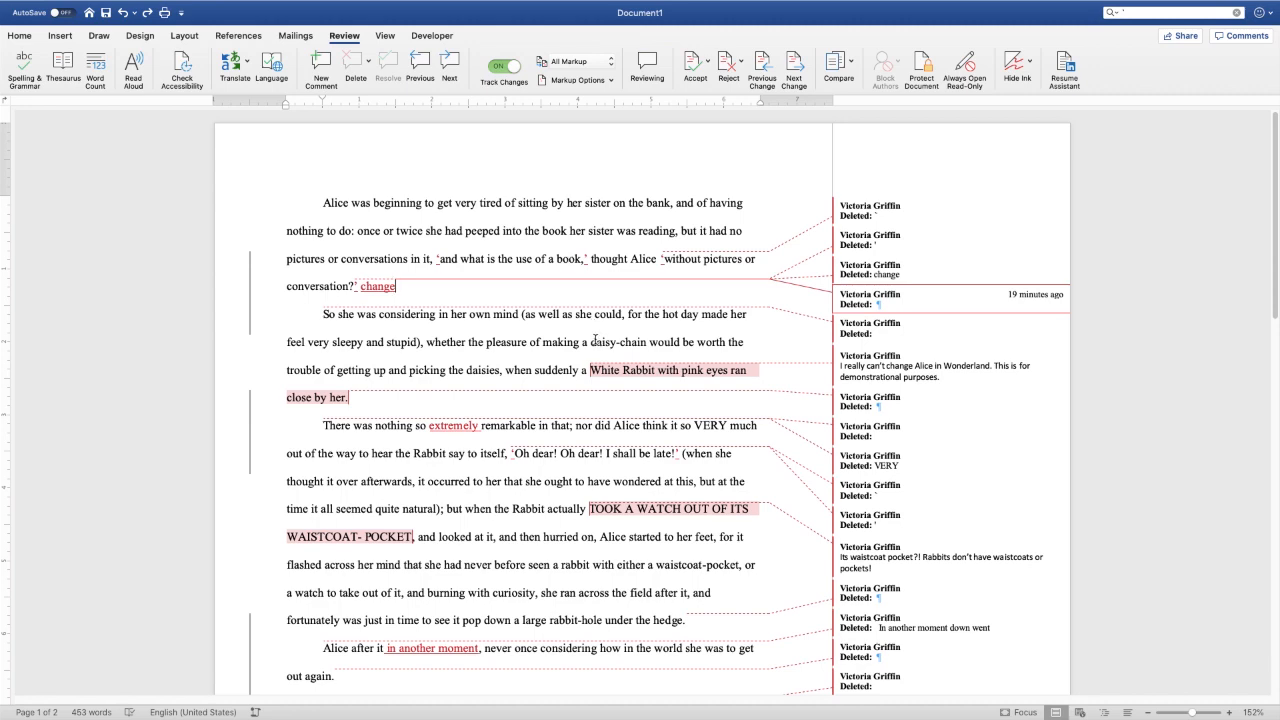
# Examine the tracked insertions and deletions throughout the document and look over the markup display modes
pyautogui.scroll(-1, 573, 441)
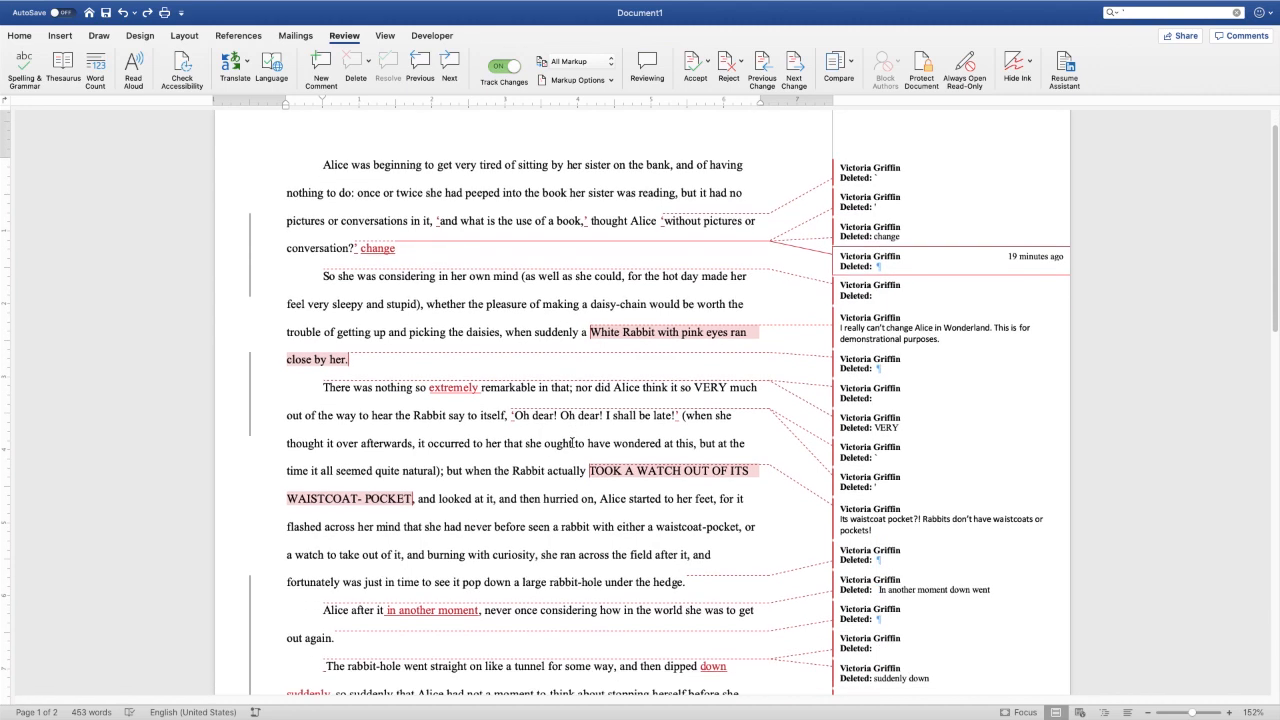
pyautogui.scroll(-1, 573, 441)
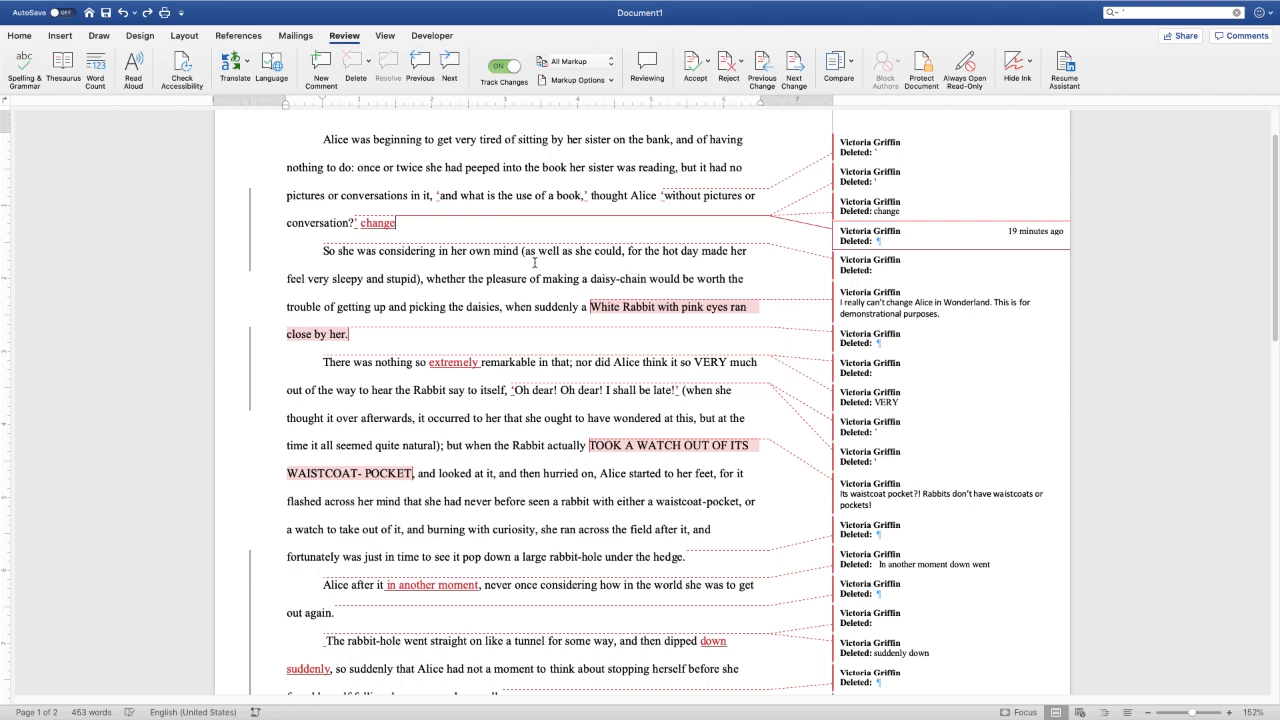
pyautogui.scroll(2, 697, 299)
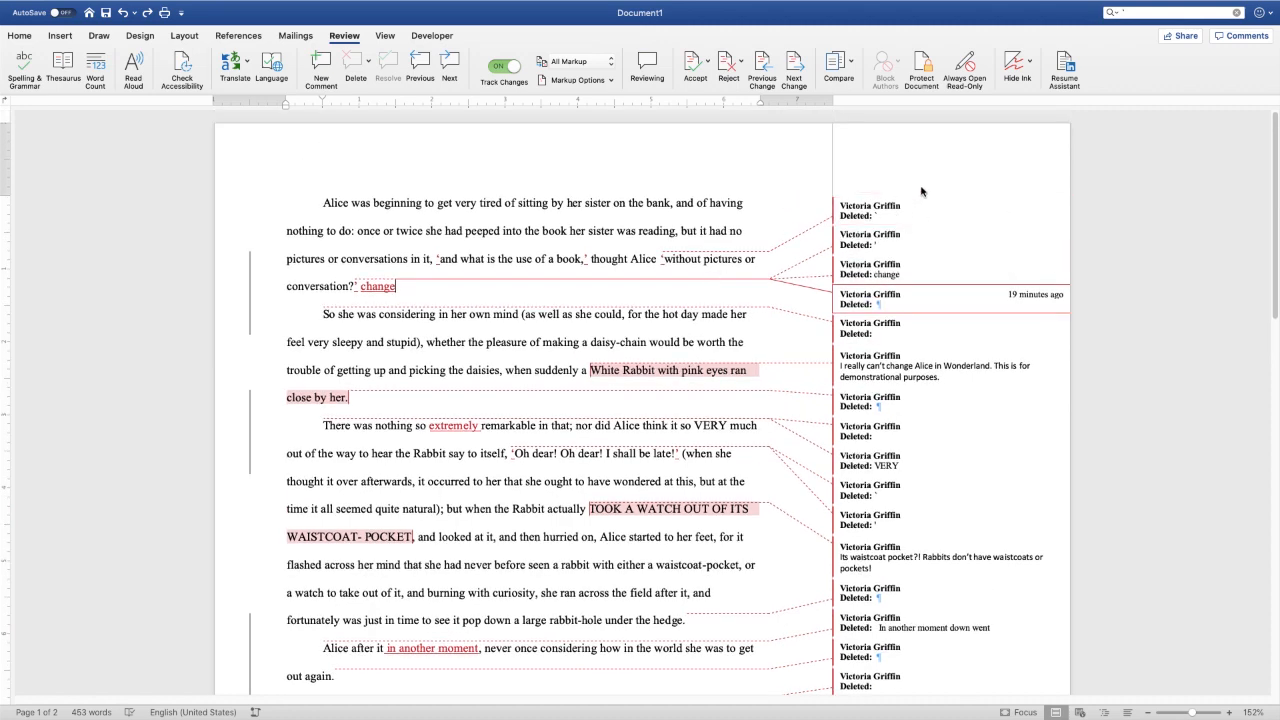
pyautogui.scroll(-3, 930, 636)
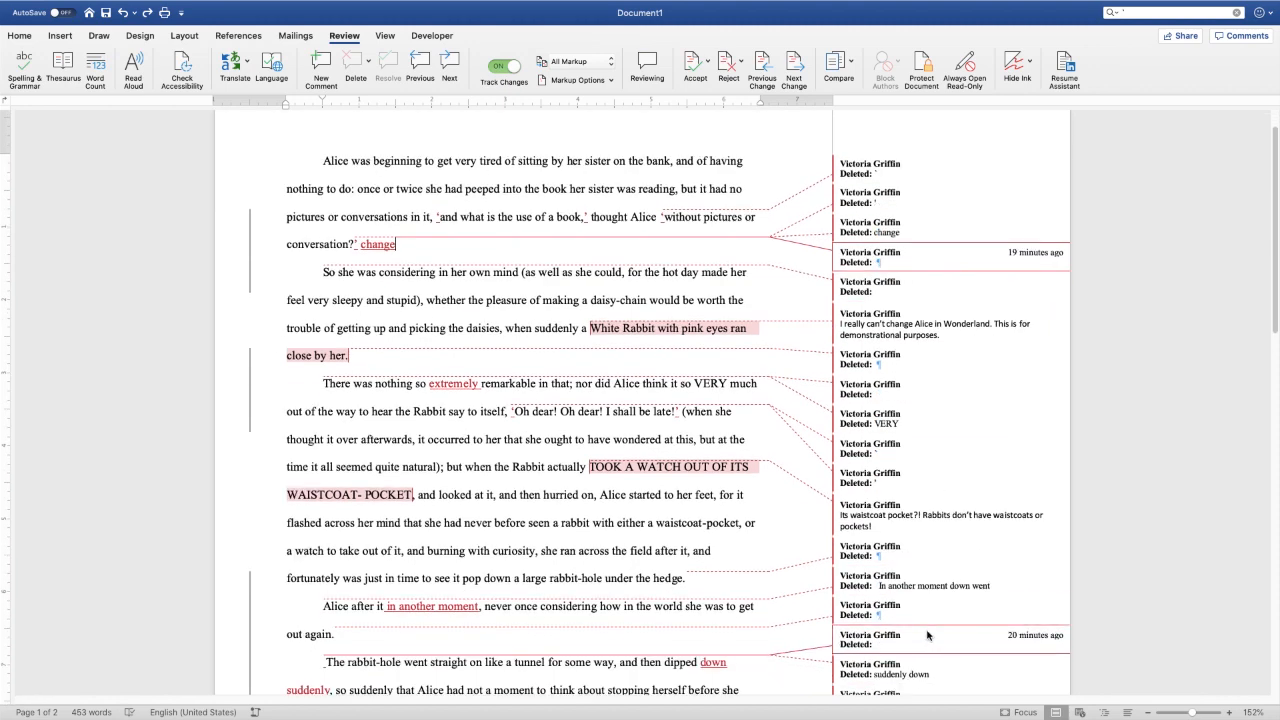
pyautogui.scroll(3, 934, 631)
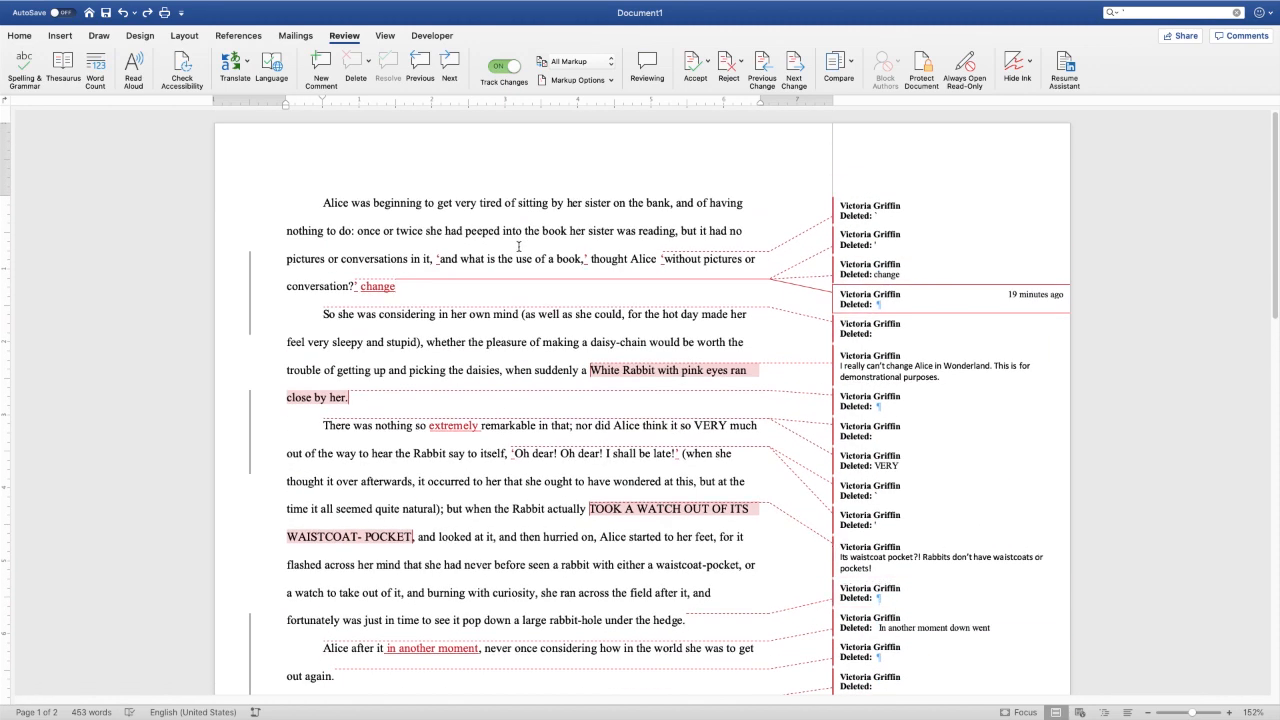
pyautogui.click(604, 68)
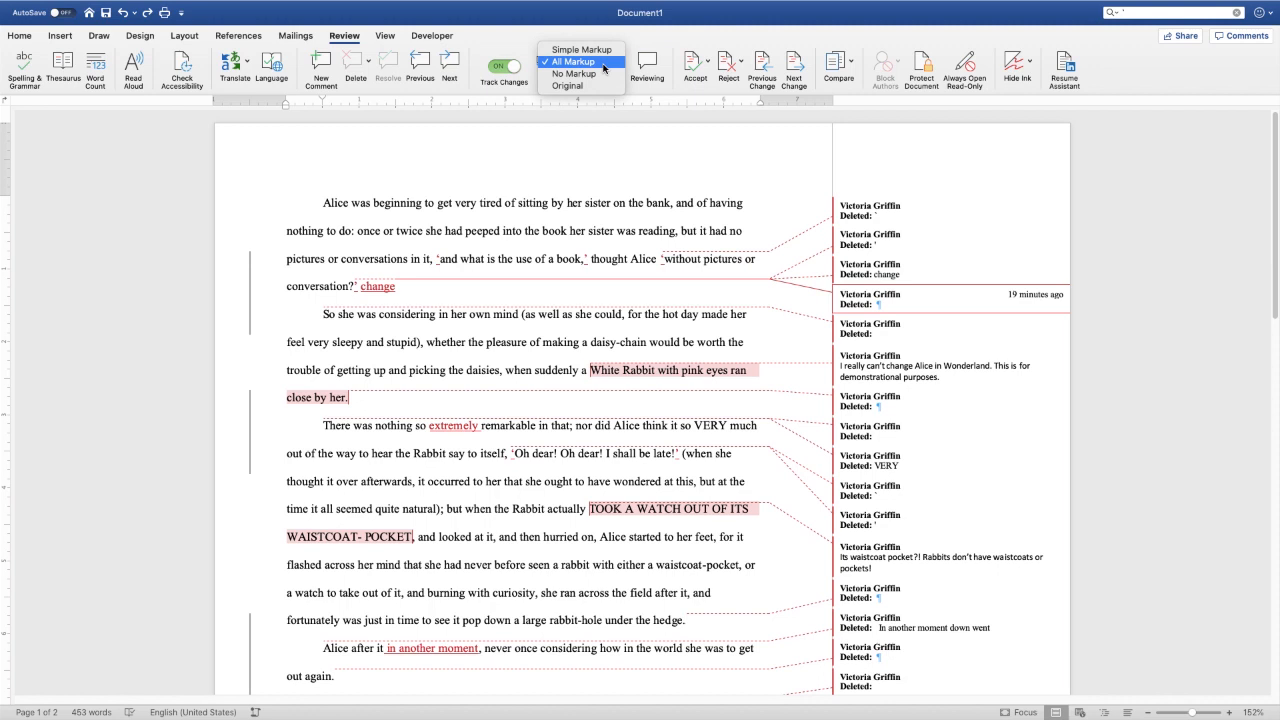
pyautogui.click(590, 74)
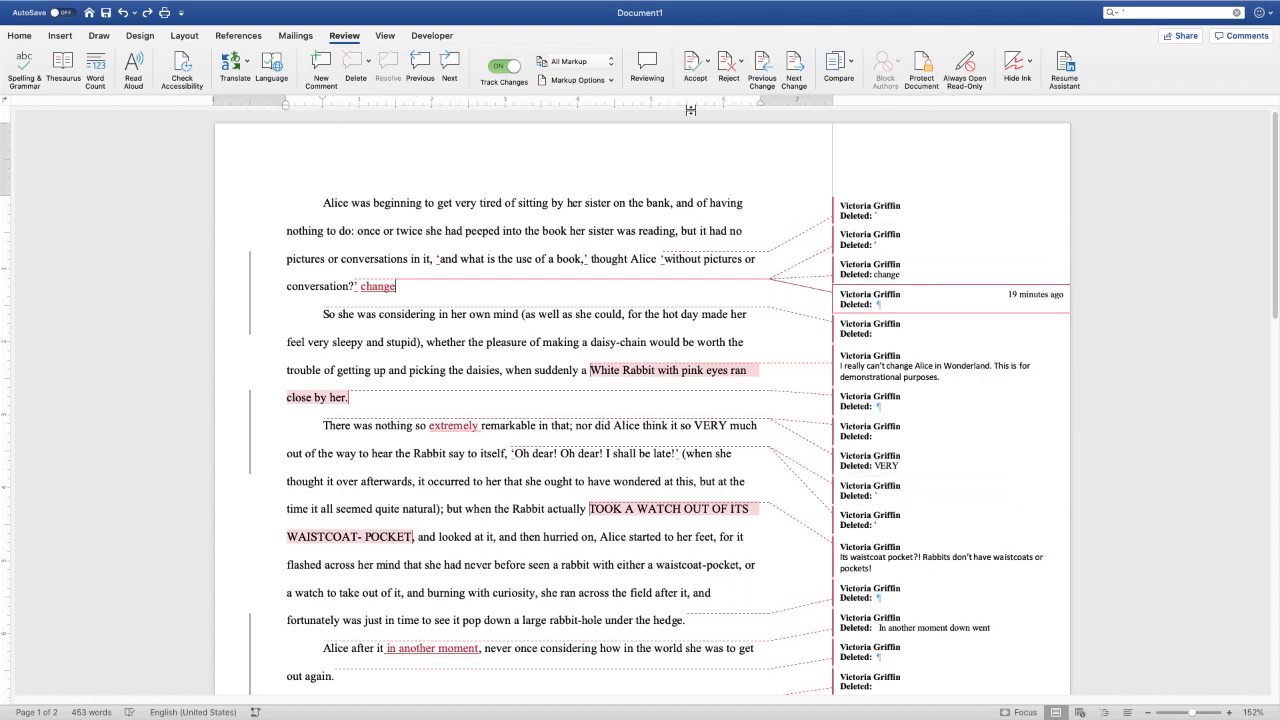
# Accept all tracked changes in the document and check over the resulting text
pyautogui.click(707, 61)
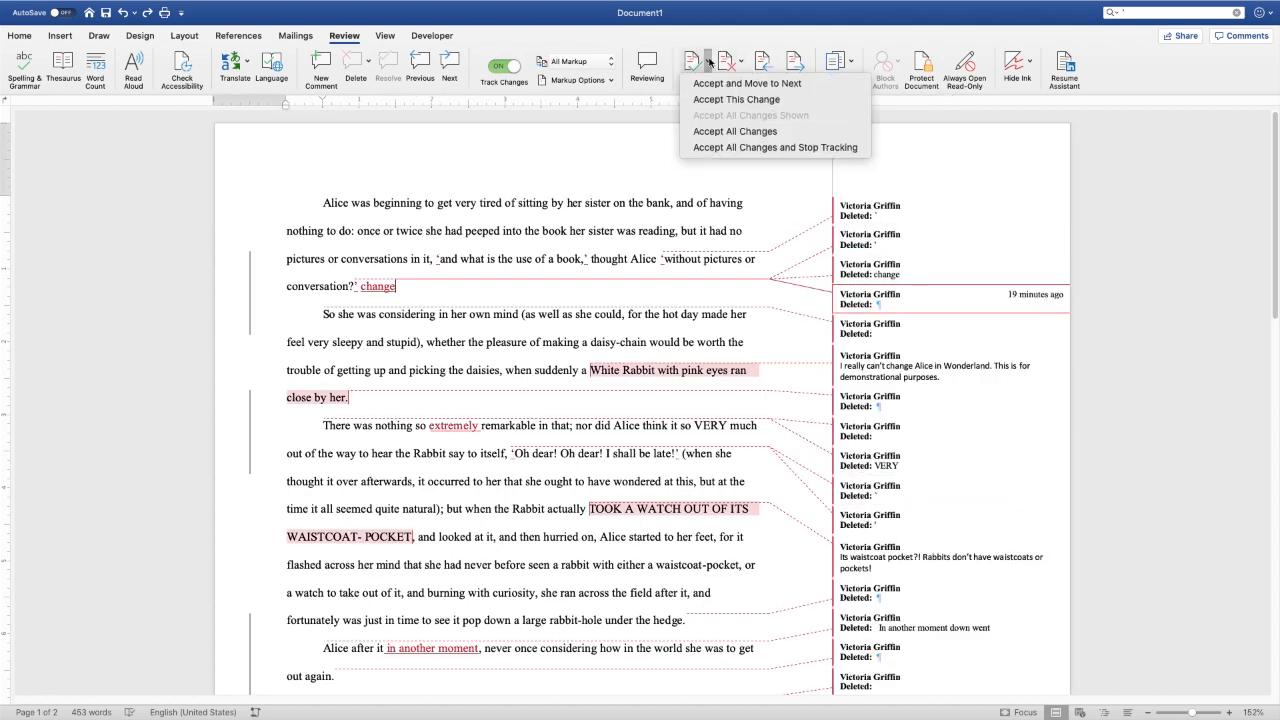
pyautogui.click(720, 132)
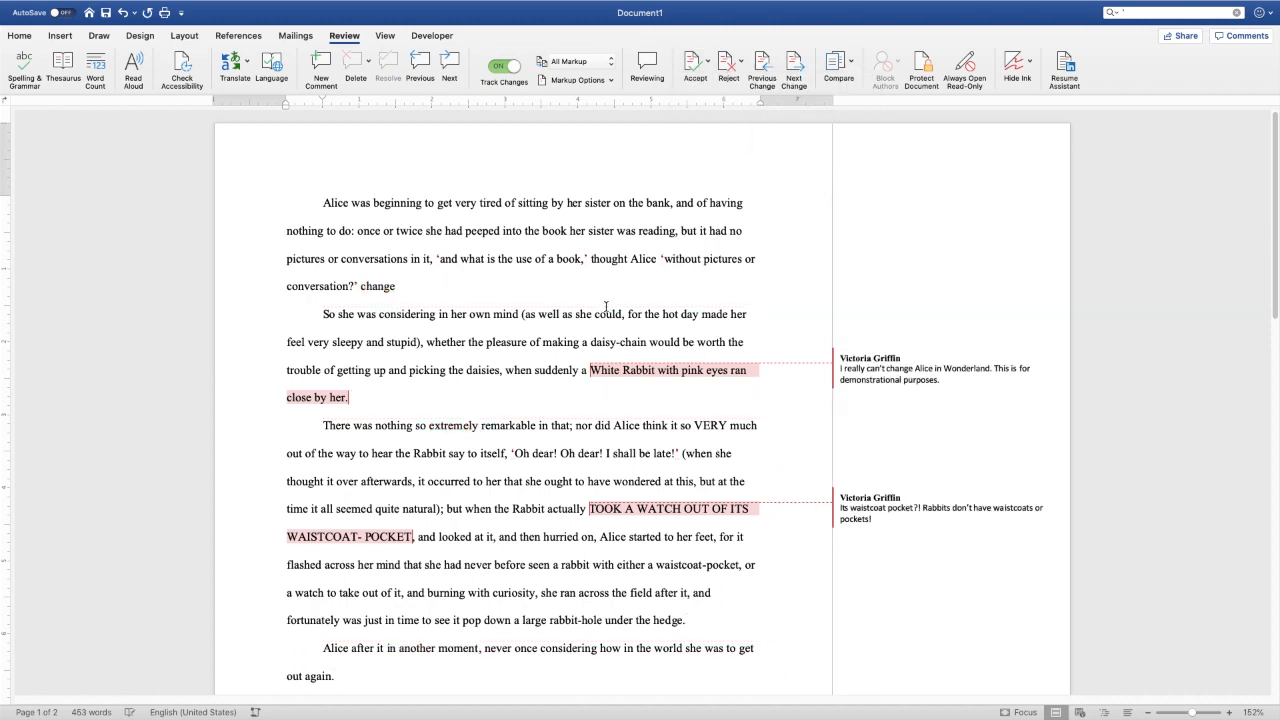
pyautogui.scroll(-1, 648, 288)
pyautogui.scroll(1, 650, 280)
pyautogui.click(519, 290)
# Open Find and Replace and enter a double quotation mark as both the search text and the replacement text
pyautogui.click(1113, 13)
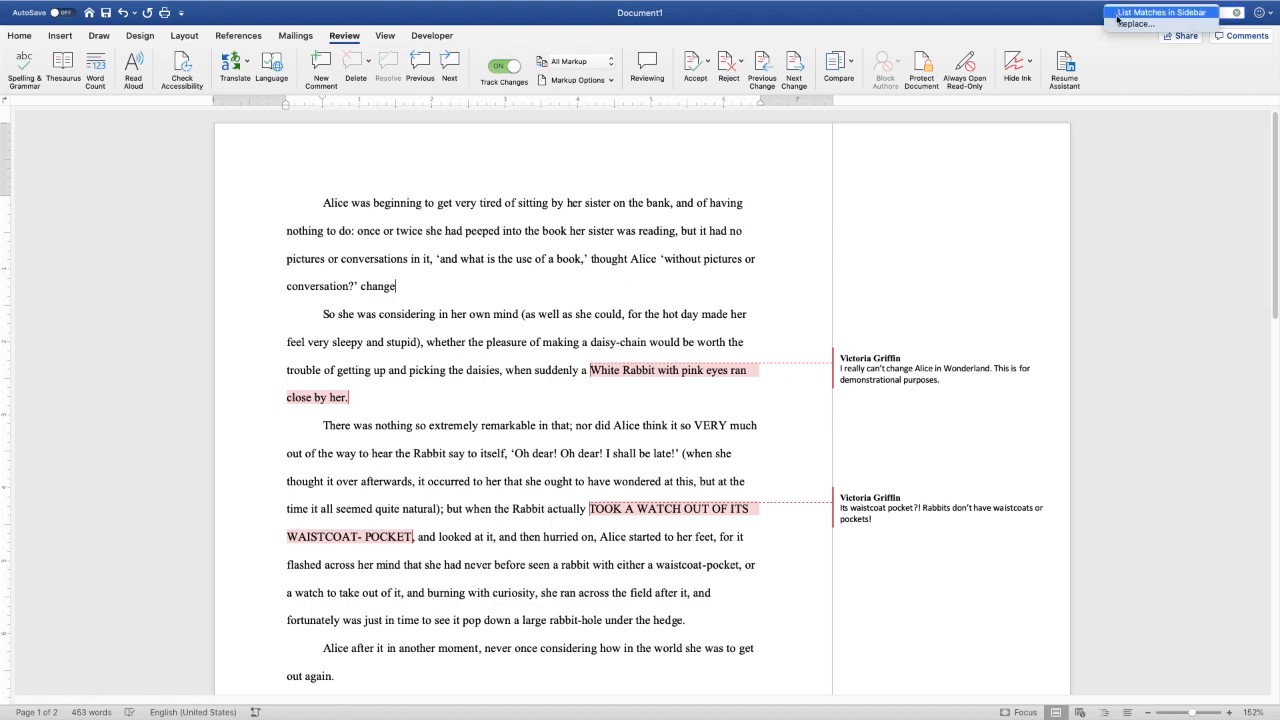
pyautogui.click(1134, 24)
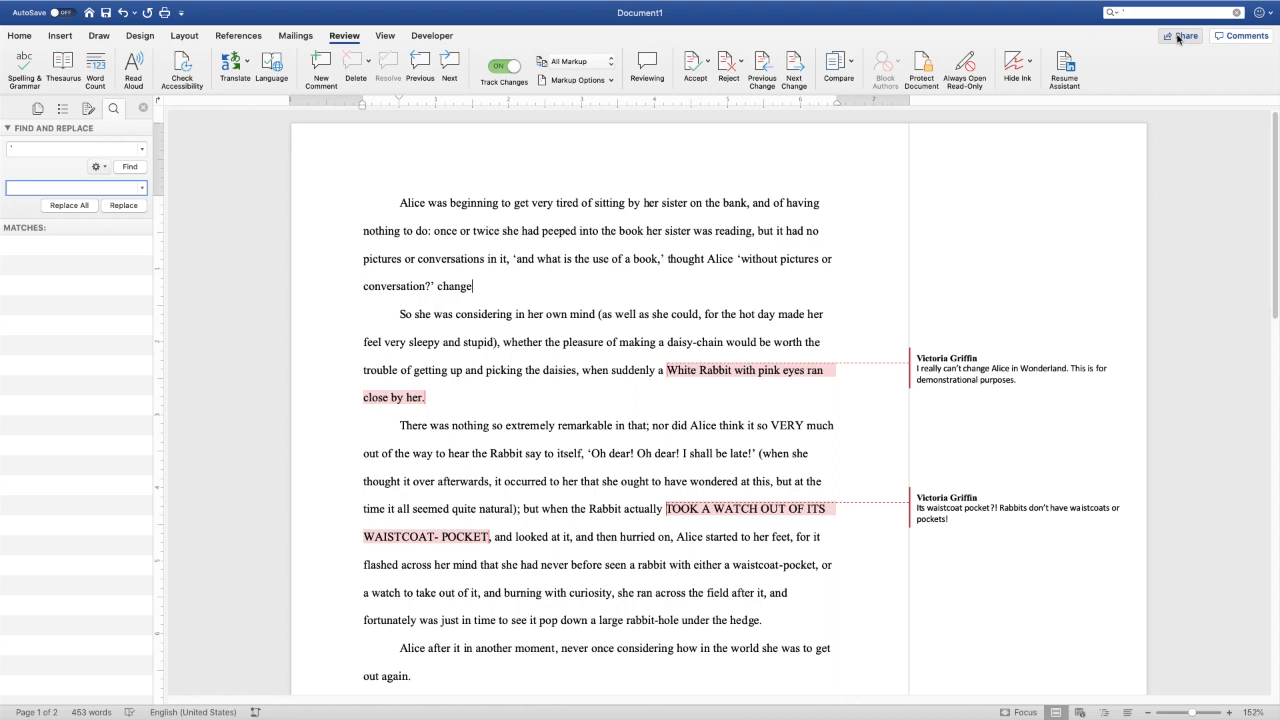
pyautogui.click(68, 146)
pyautogui.write("'")
pyautogui.press('Tab')
pyautogui.write("'")
# Change both the search text and the replacement text to a single quotation mark
pyautogui.click(55, 150)
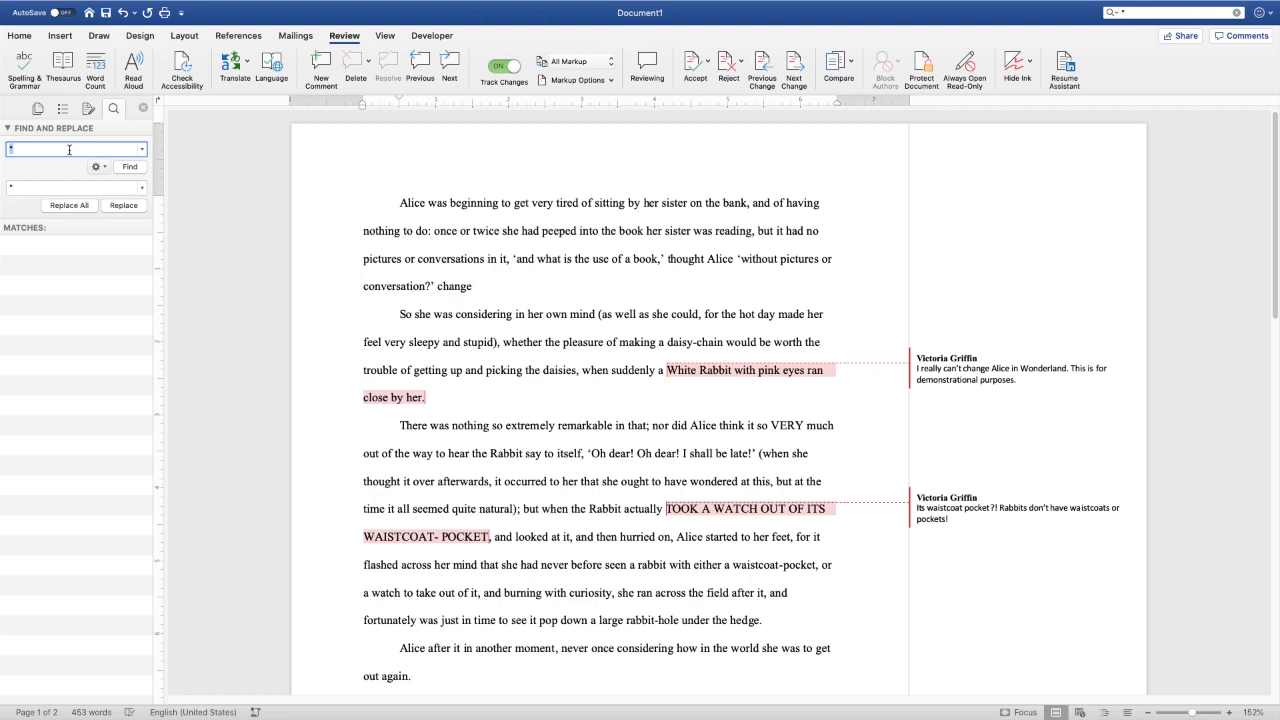
pyautogui.write("'")
pyautogui.press('Tab')
pyautogui.write("'")
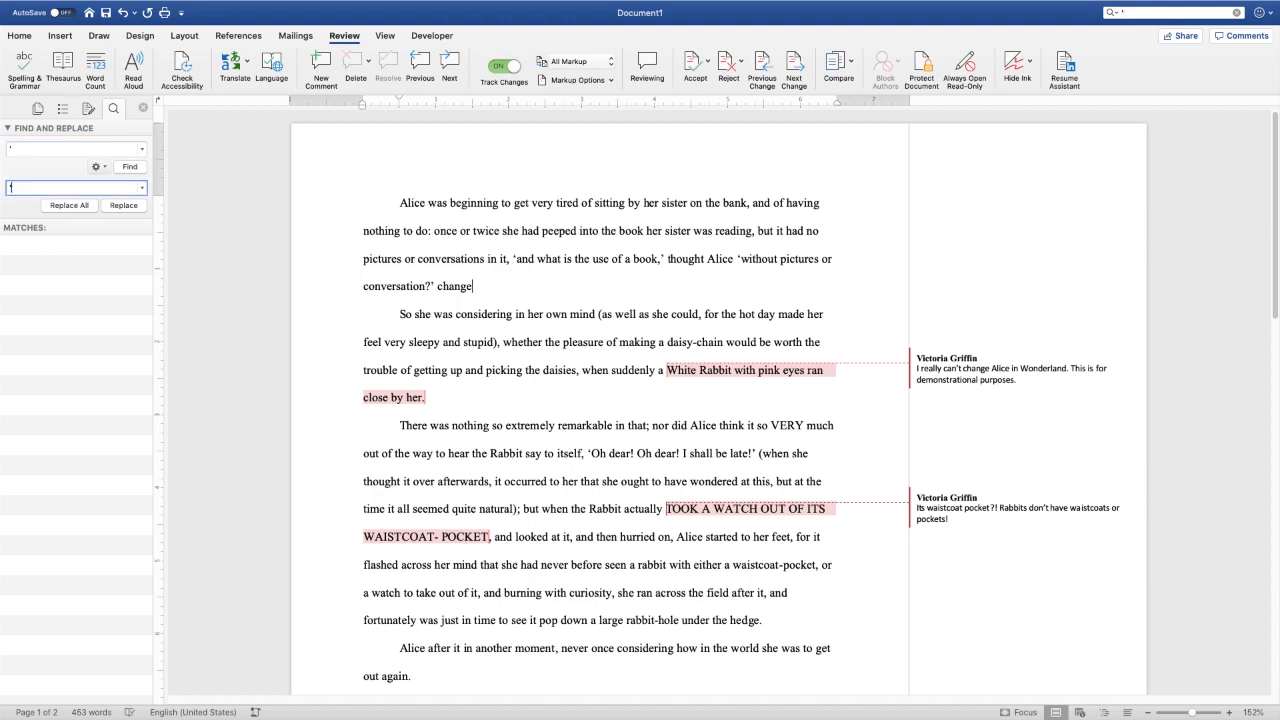
# Replace the quotation marks in both the search and replacement text with spaces, and set the search text to ^t
pyautogui.doubleClick(37, 150)
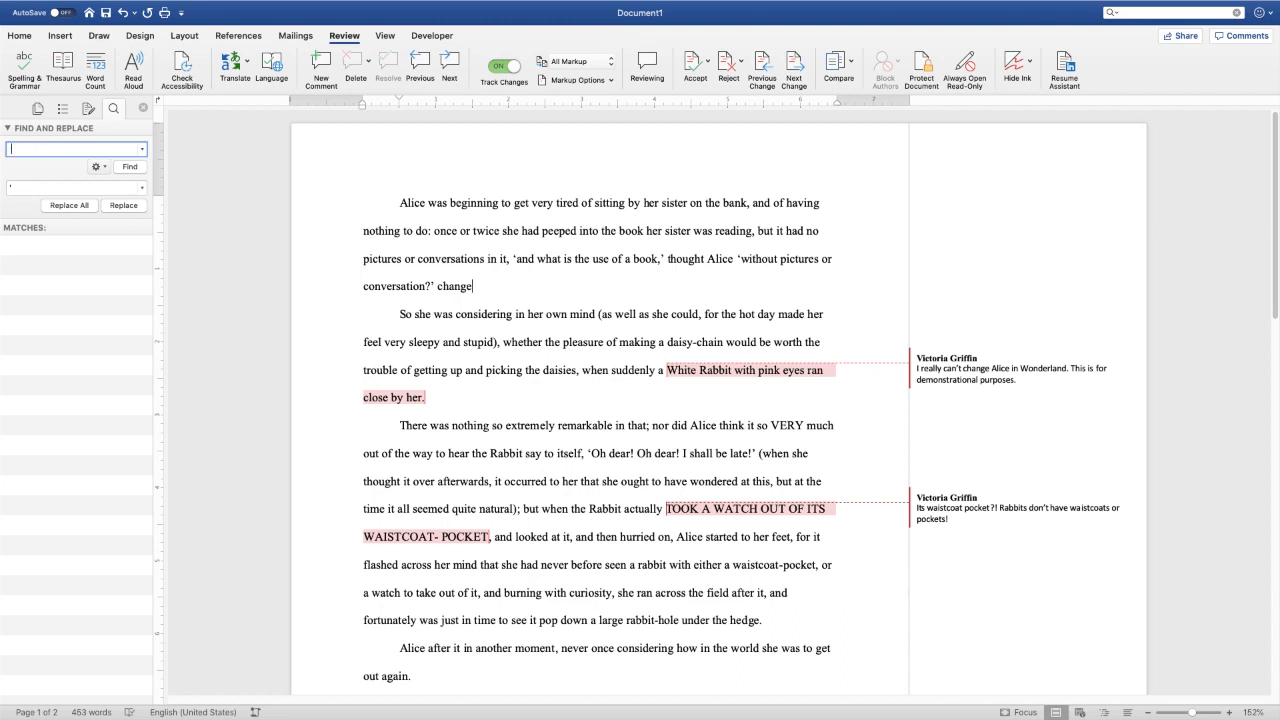
pyautogui.press('Tab')
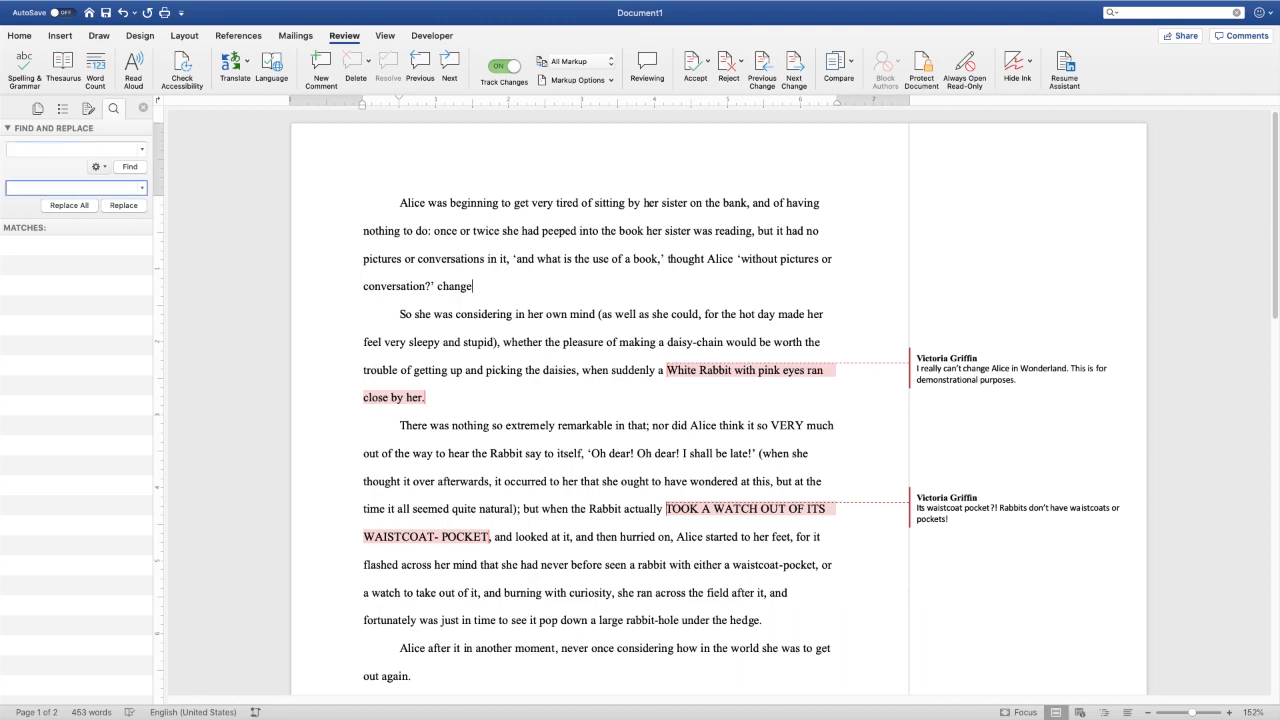
pyautogui.click(33, 152)
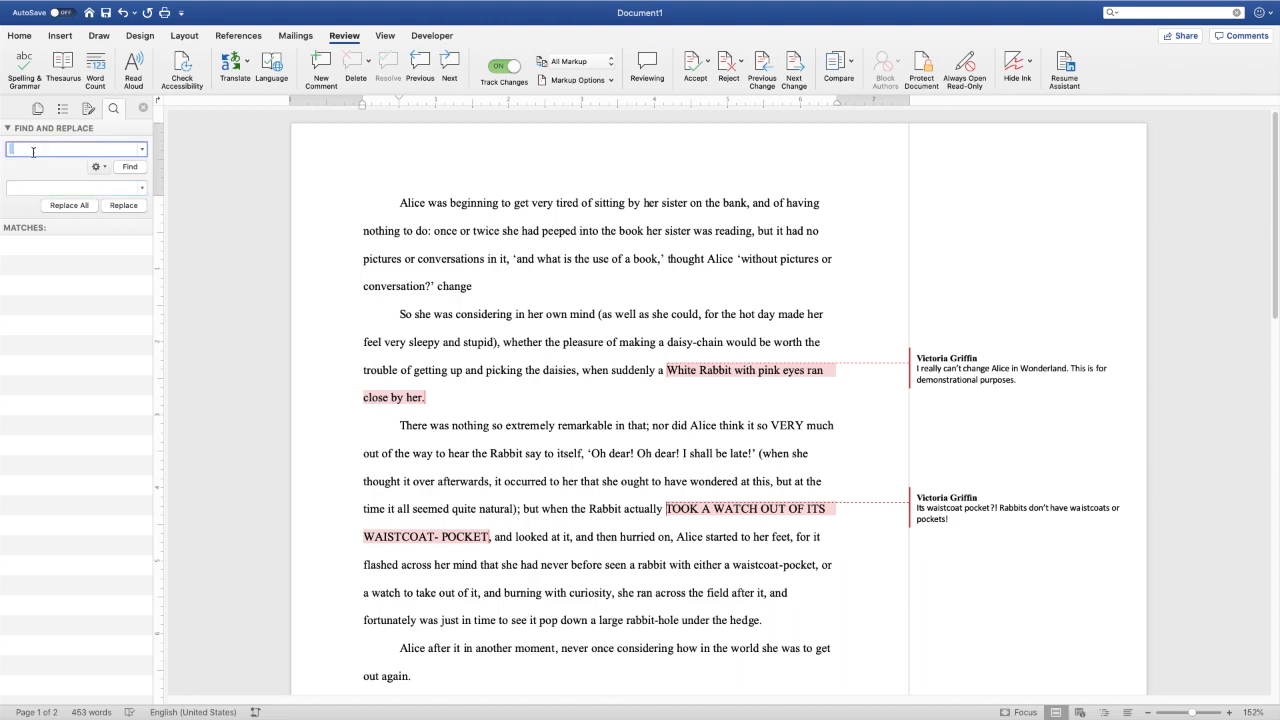
pyautogui.write("'")
# Remove and restore the indent of the paragraph starting "So she was considering", and point out its First Line Indent marker
pyautogui.click(400, 316)
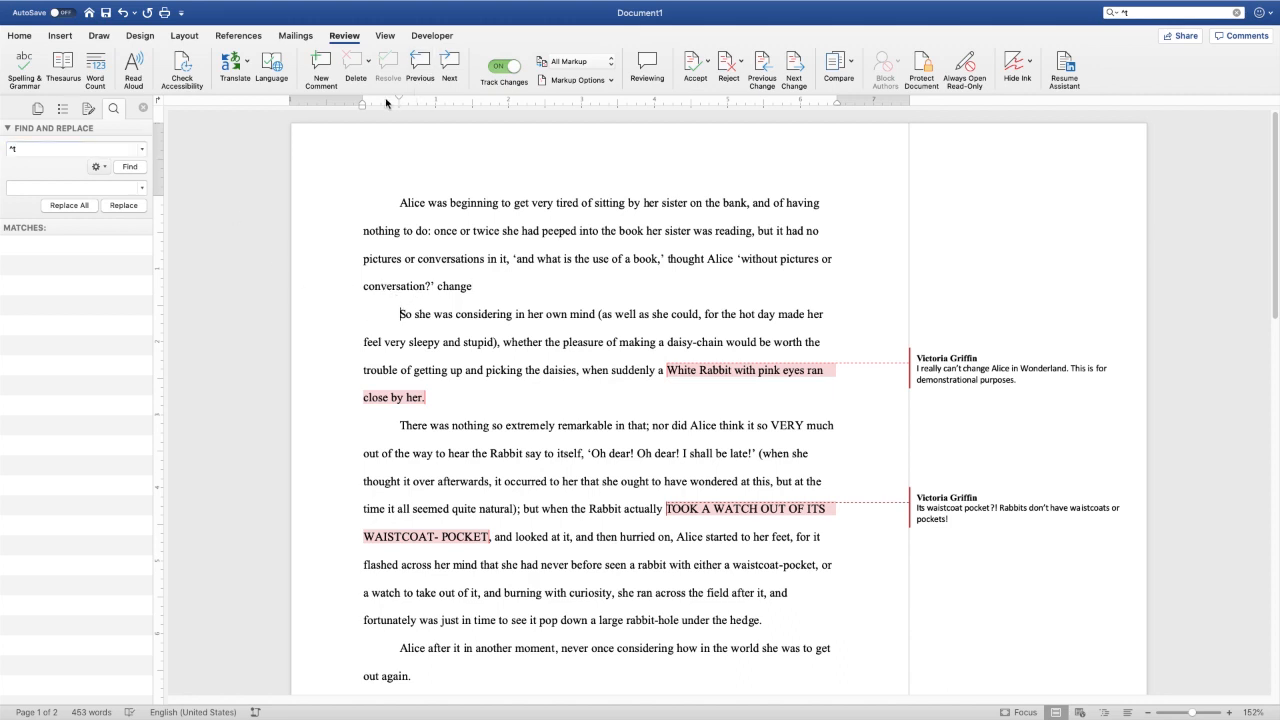
pyautogui.press('BackSpace')
pyautogui.press('Tab')
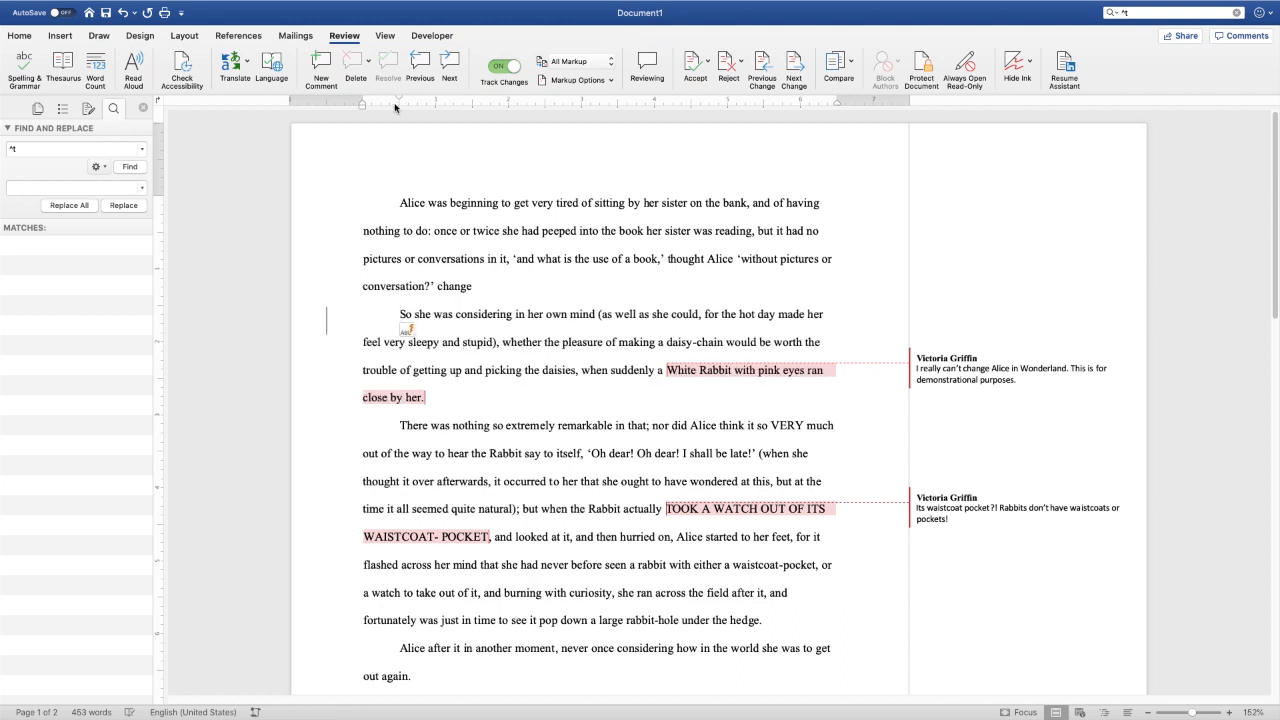
pyautogui.moveTo(398, 100); pyautogui.dragTo(398, 100)
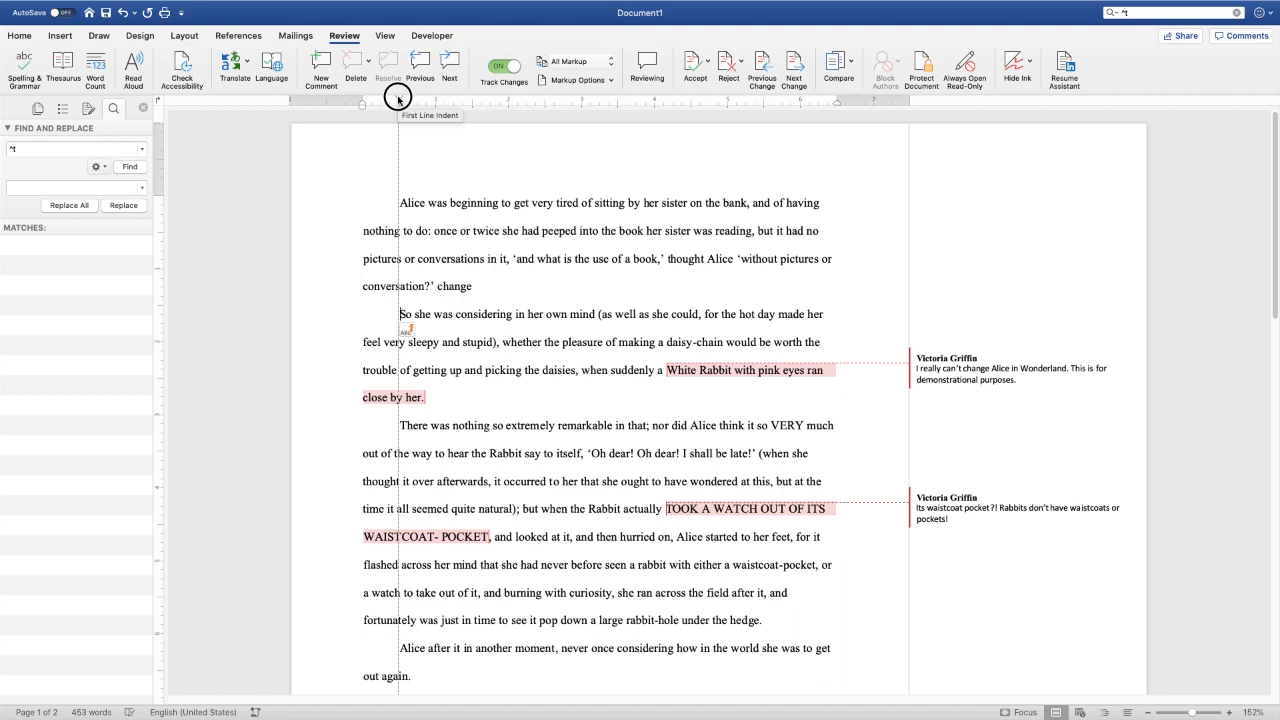
pyautogui.moveTo(398, 99); pyautogui.dragTo(398, 99)
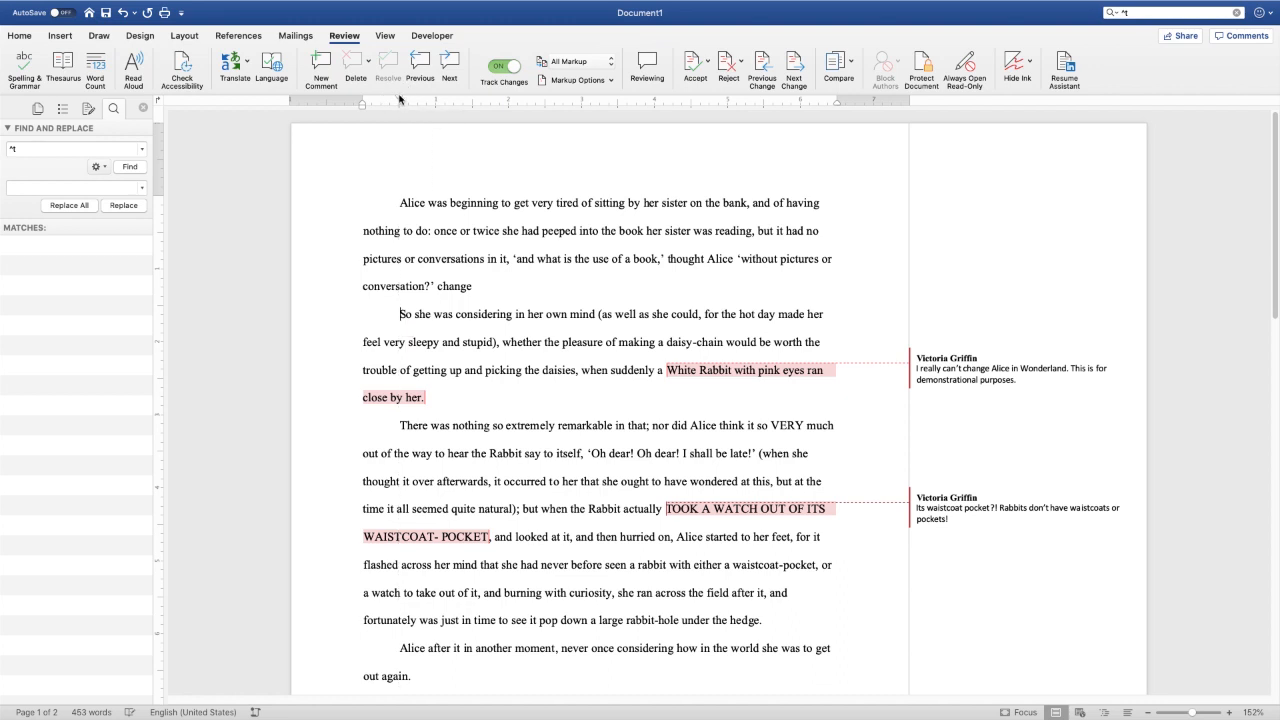
# Add an extra space at the start of the paragraph beginning "So she was considering" and another at its end
pyautogui.click(54, 149)
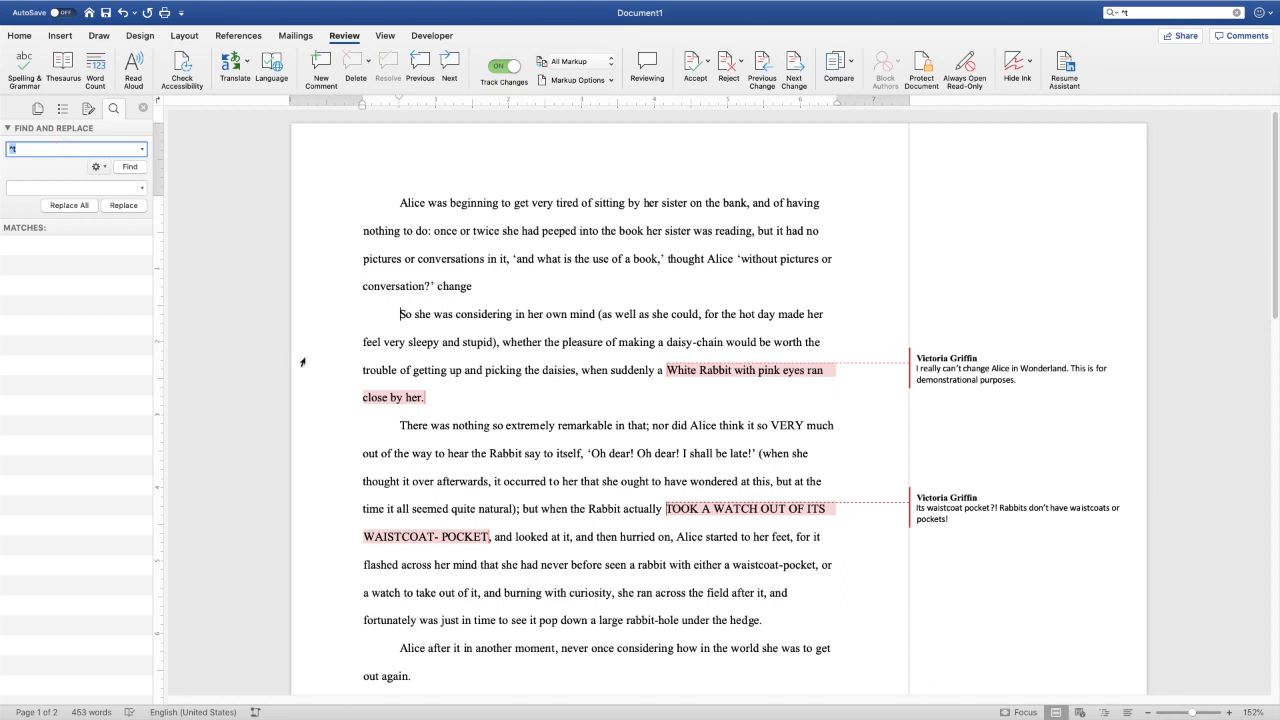
pyautogui.click(380, 317)
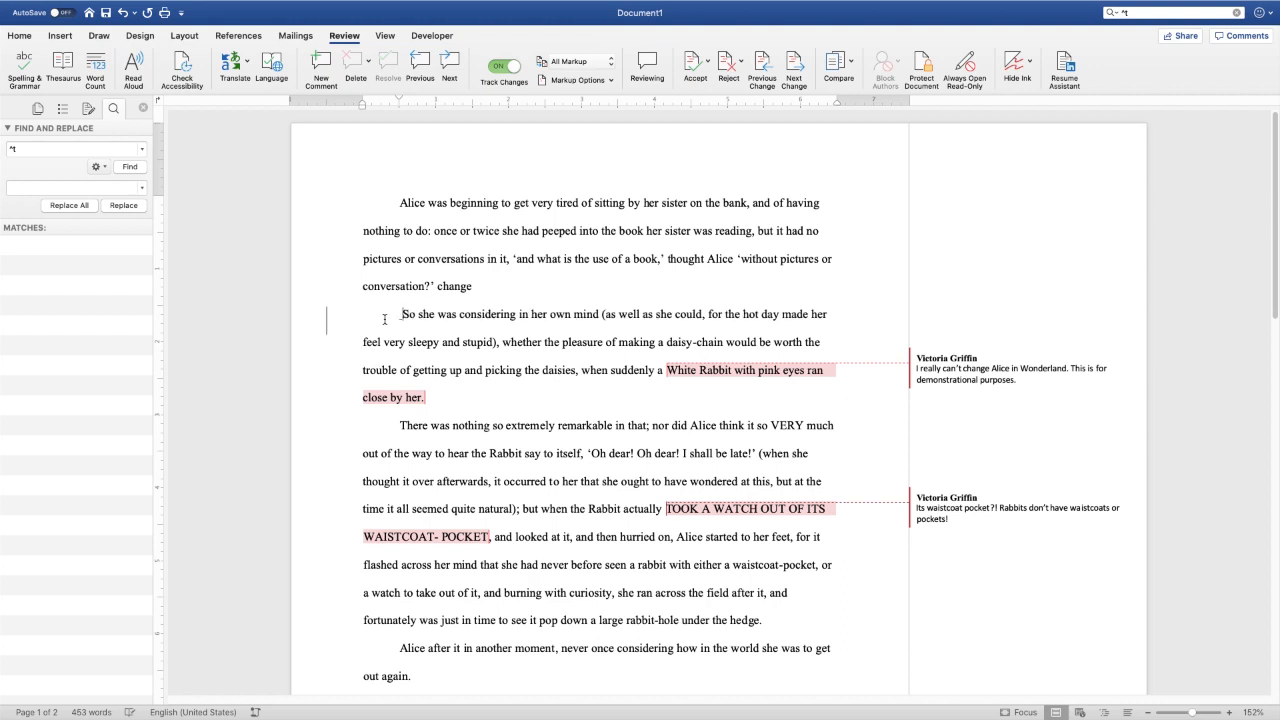
pyautogui.moveTo(404, 314); pyautogui.dragTo(400, 315)
pyautogui.click(483, 411)
pyautogui.click(372, 322)
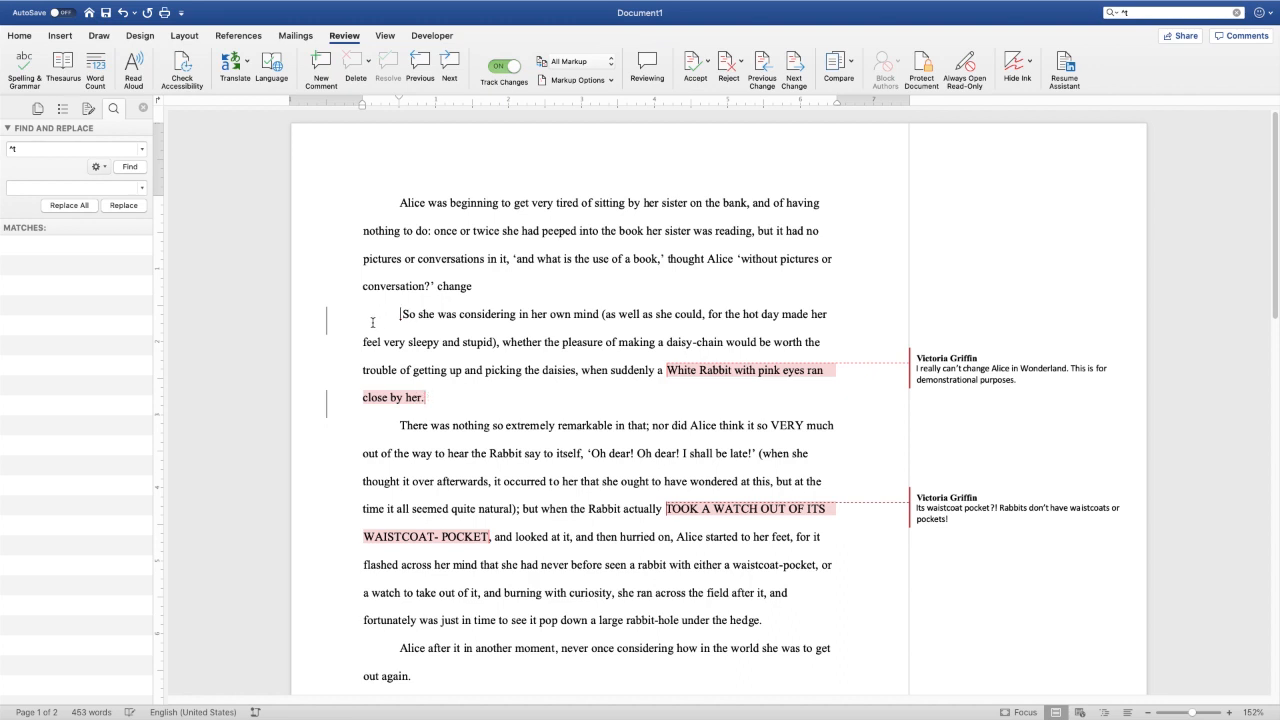
# Set both the search text and the replacement text to the paragraph mark code ^p
pyautogui.click(30, 150)
pyautogui.press('BackSpace')
pyautogui.press('BackSpace')
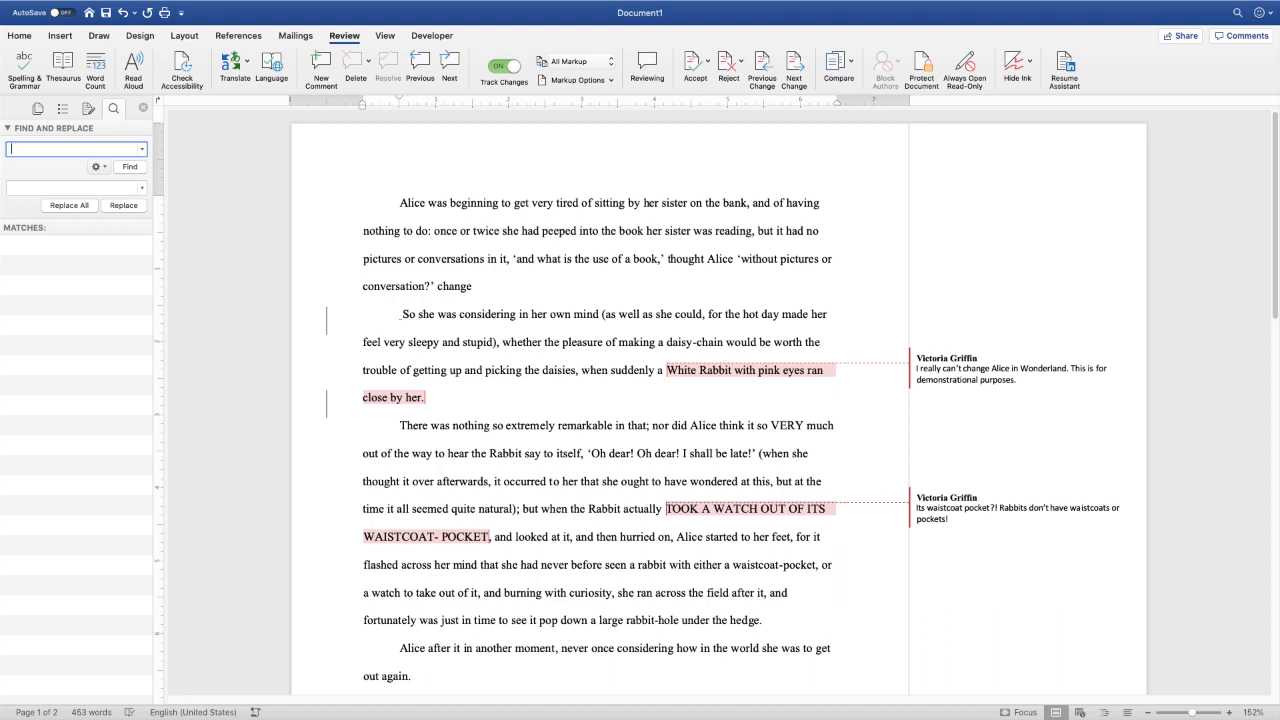
pyautogui.write('^p')
pyautogui.click(30, 188)
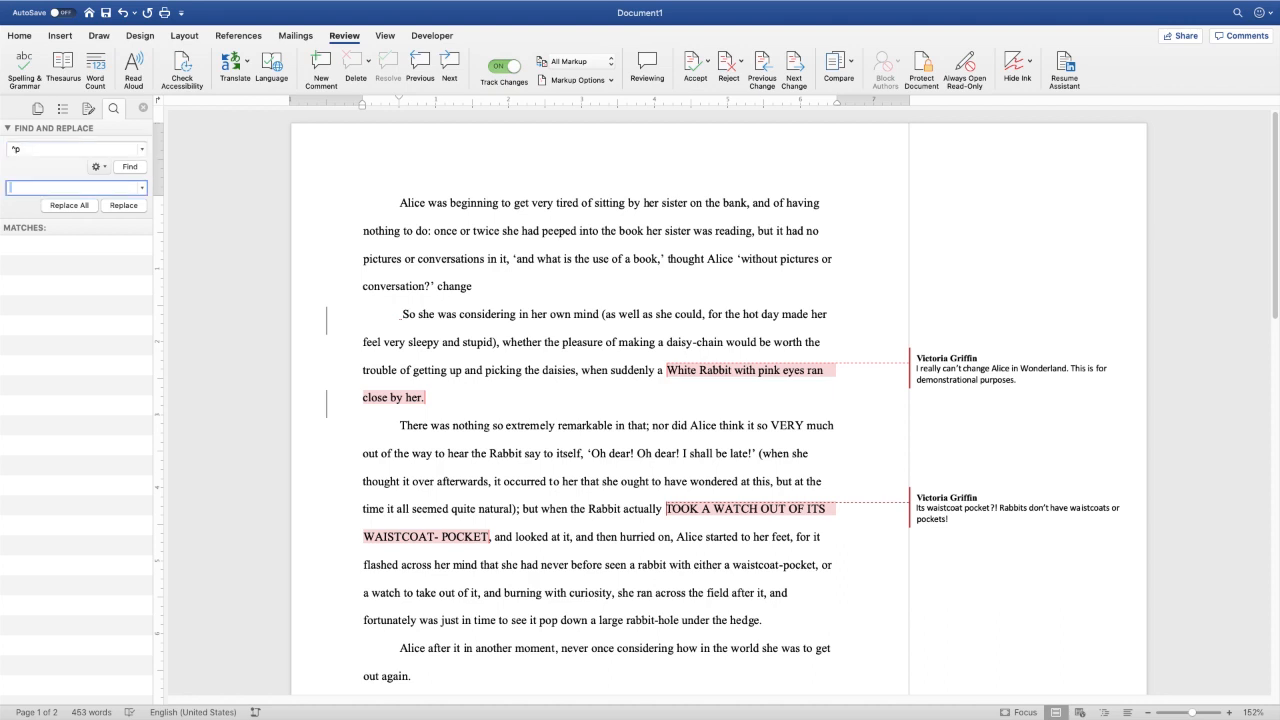
pyautogui.write('^p')
# Point out the positions before and after ^p in the search text, and highlight the replacement and search entries
pyautogui.doubleClick(27, 148)
pyautogui.click(12, 148)
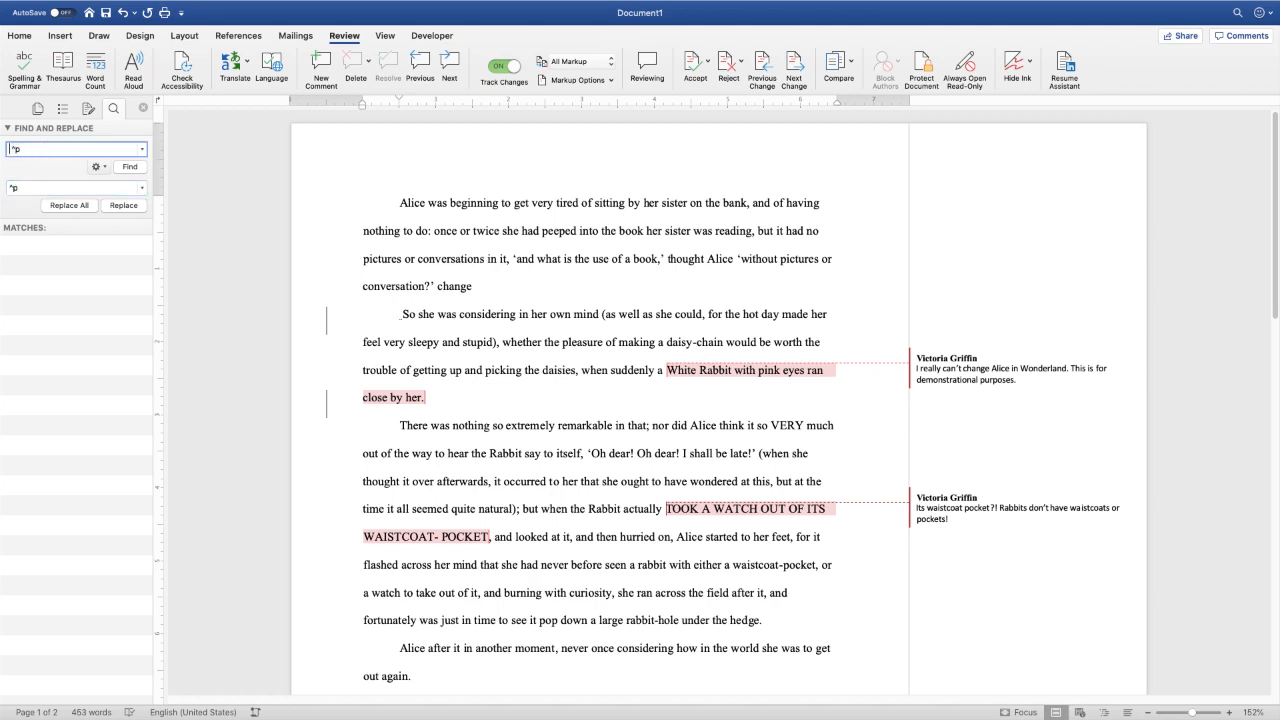
pyautogui.press('BackSpace')
pyautogui.press('Right')
pyautogui.press('Right')
pyautogui.doubleClick(46, 188)
pyautogui.doubleClick(69, 152)
# Change the font of the opening paragraph, starting "Alice was beginning", to Courier and display the details of its tracked formatting change
pyautogui.scroll(-3, 985, 400)
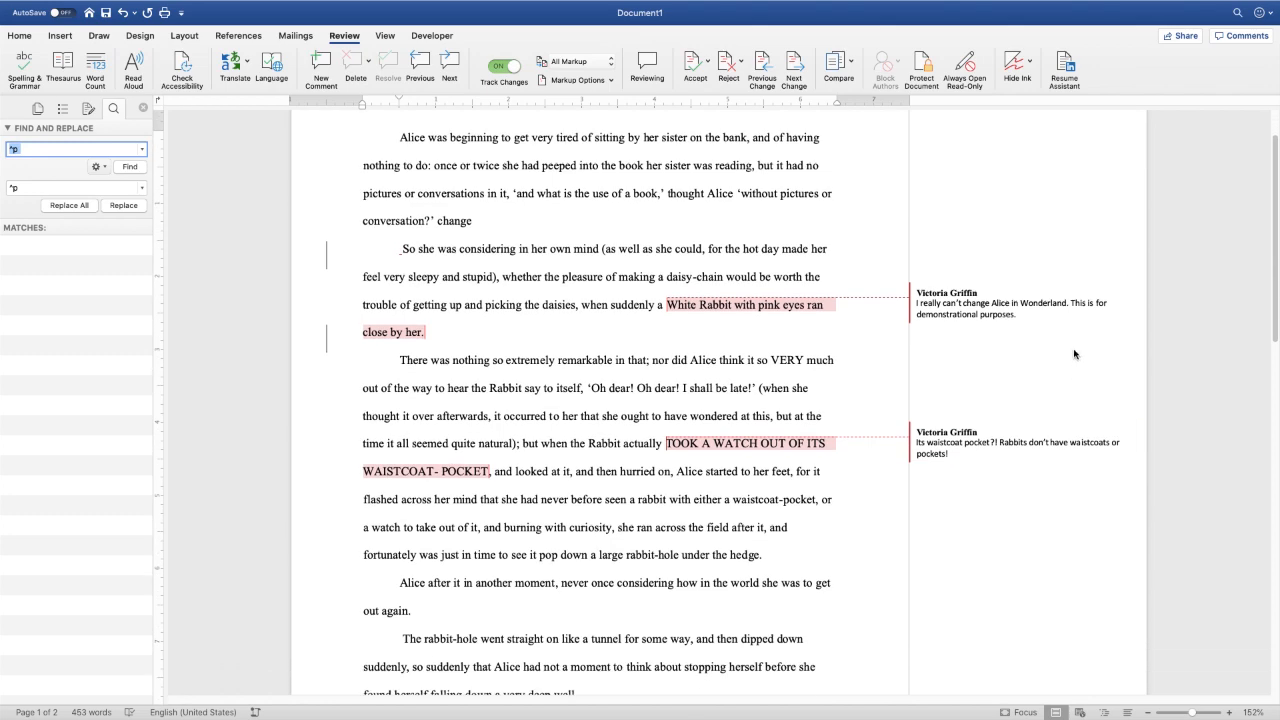
pyautogui.scroll(3, 1006, 596)
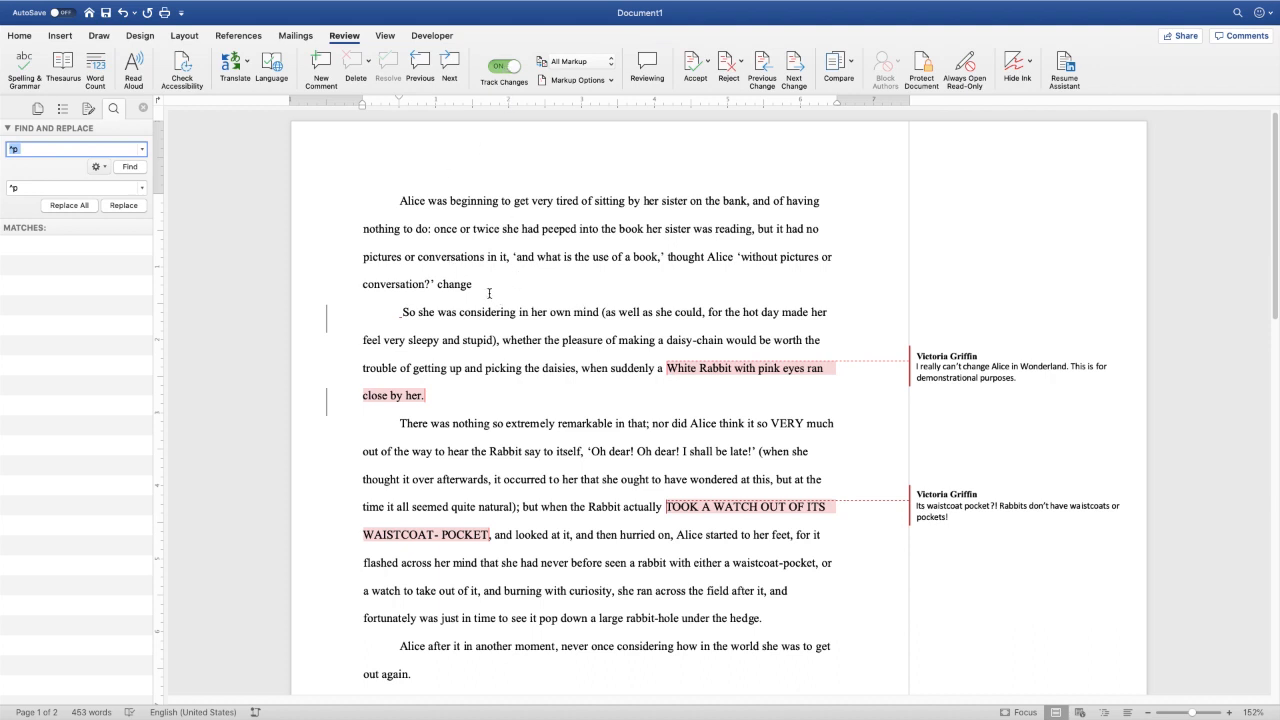
pyautogui.moveTo(489, 293); pyautogui.dragTo(434, 289)
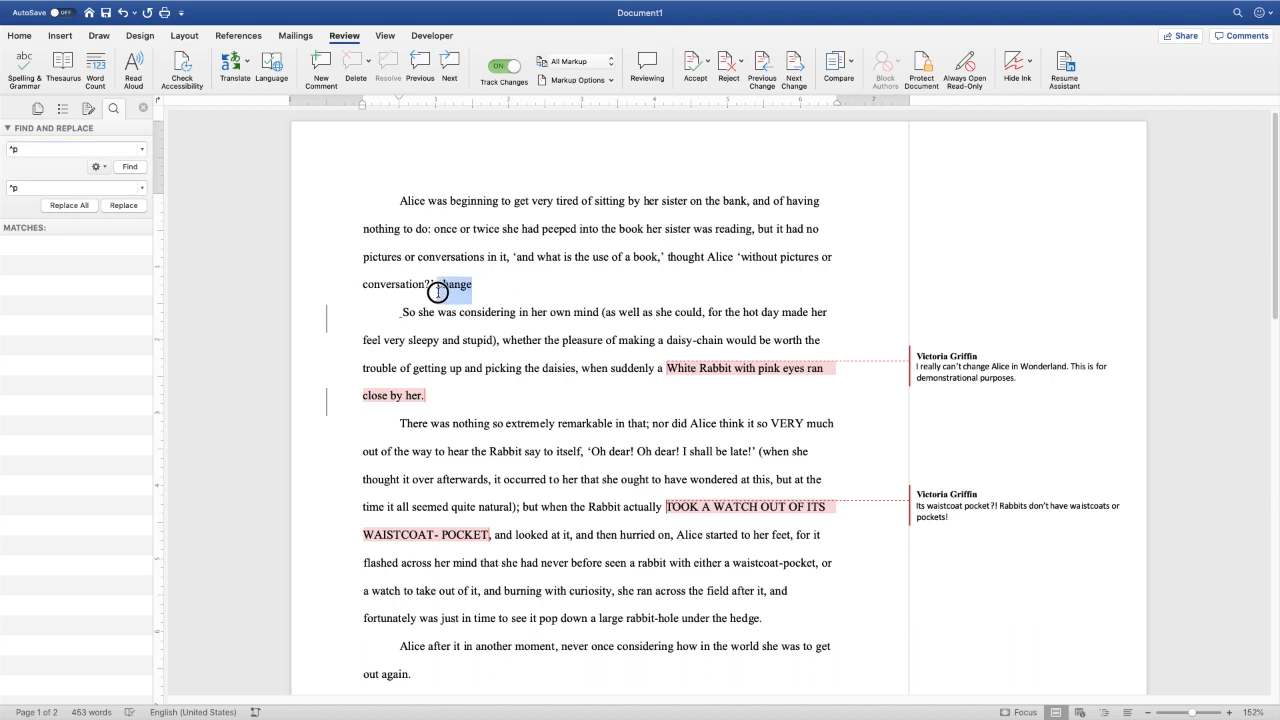
pyautogui.click(22, 38)
pyautogui.tripleClick(452, 229)
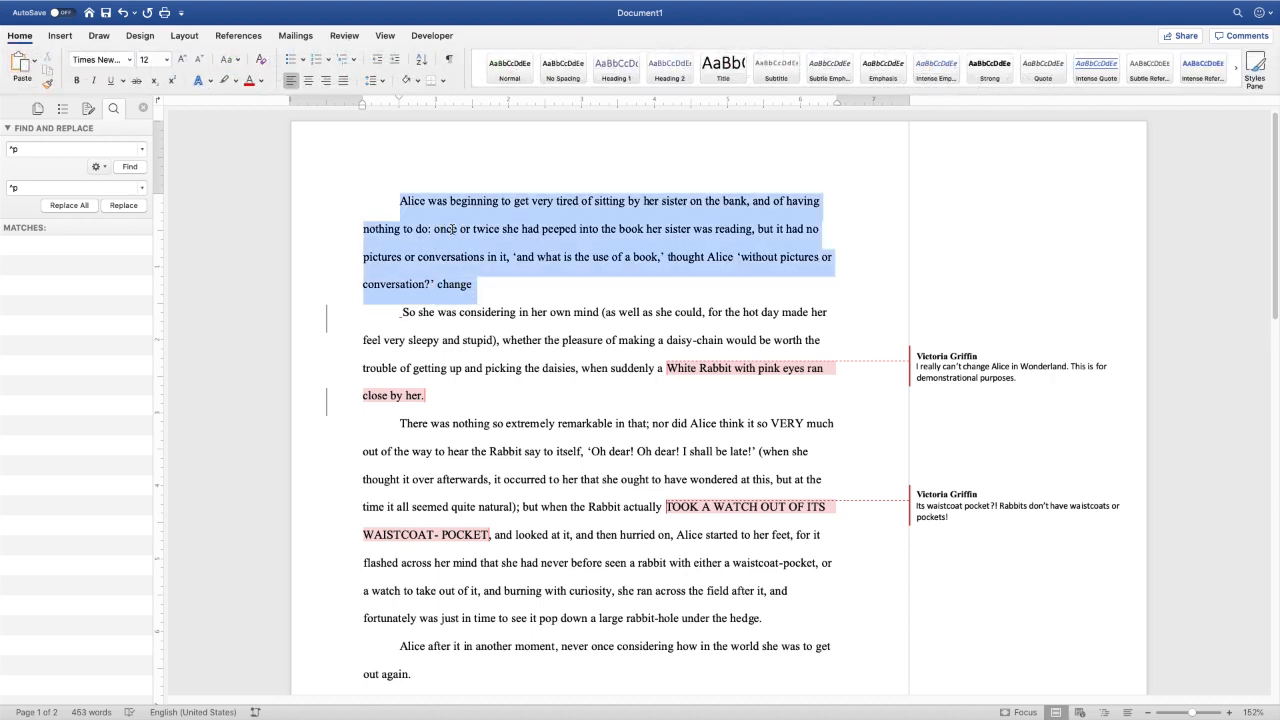
pyautogui.click(120, 59)
pyautogui.write('Courier')
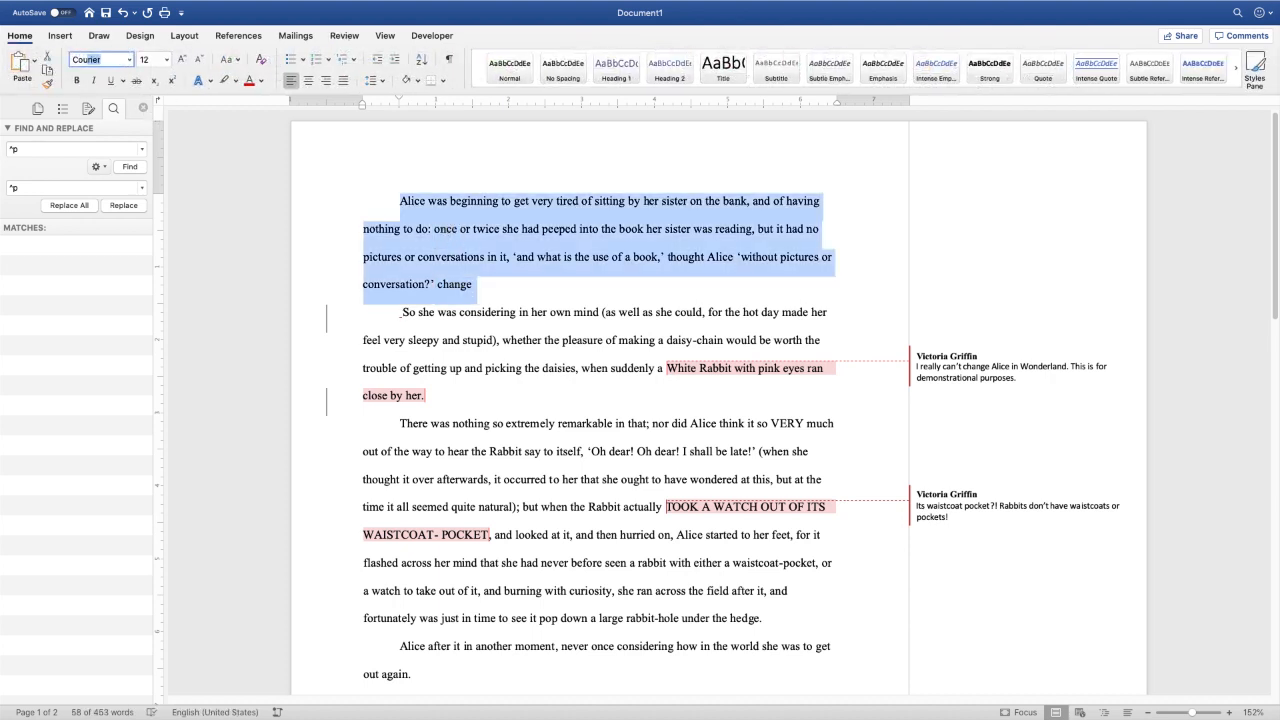
pyautogui.press('Return')
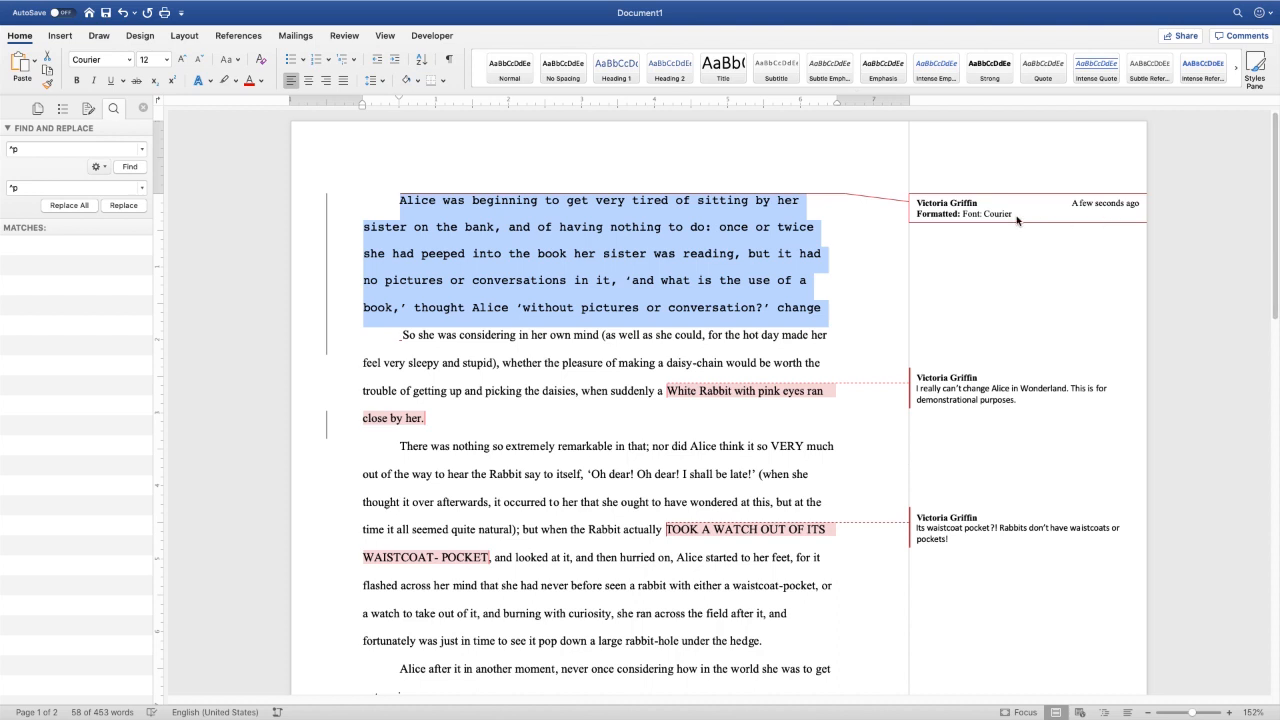
pyautogui.click(707, 333)
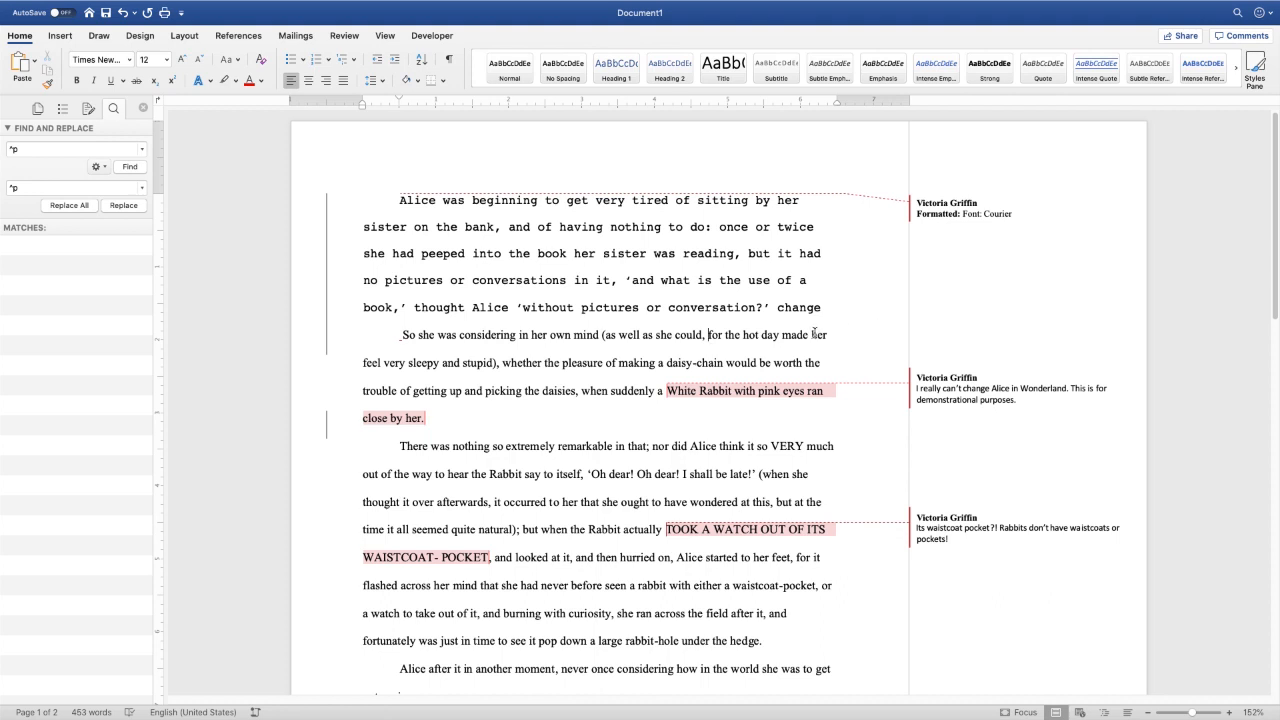
pyautogui.moveTo(787, 320)
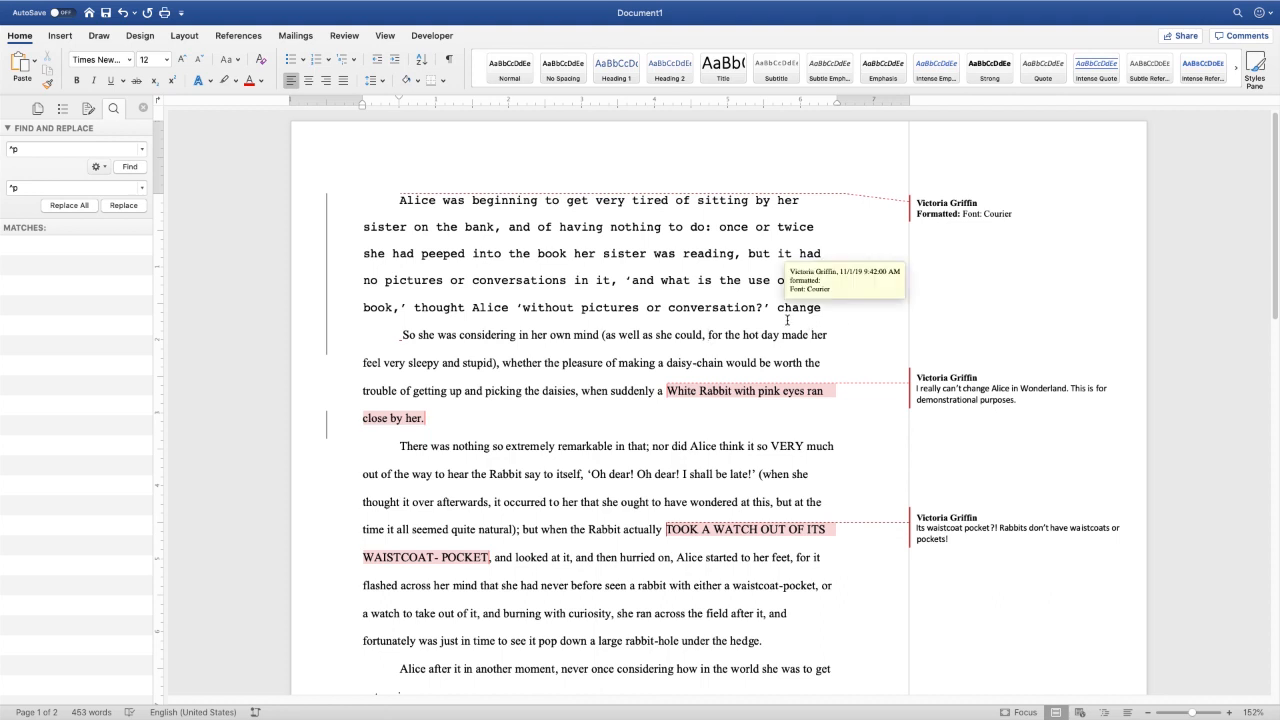